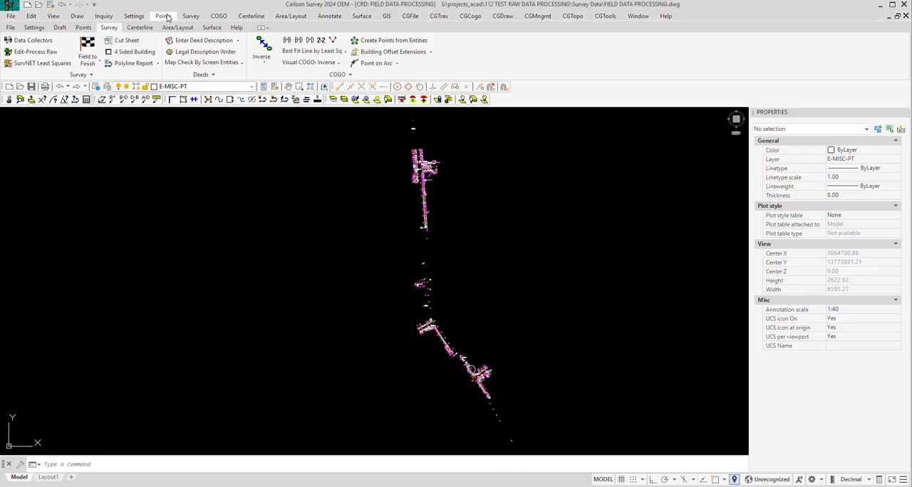
Step: Open the Edit Points coordinate data sheet for the current coordinate file and move it clear for viewing
click(168, 17)
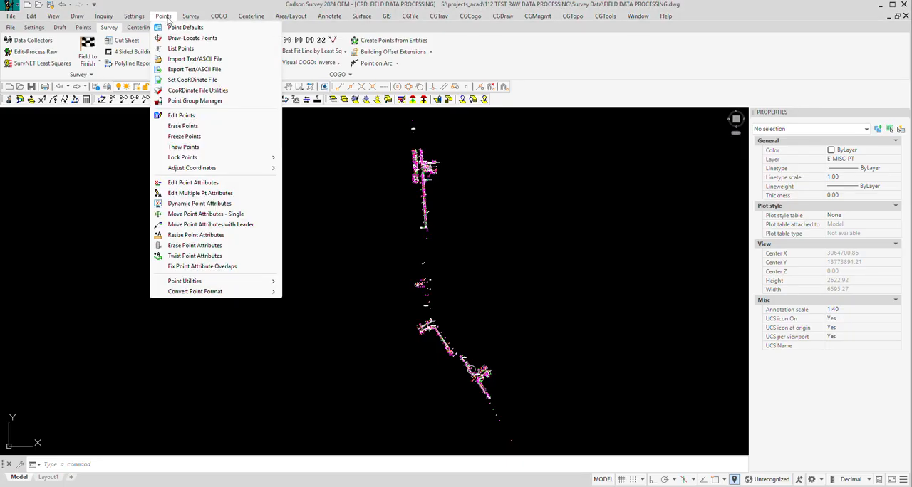
click(179, 115)
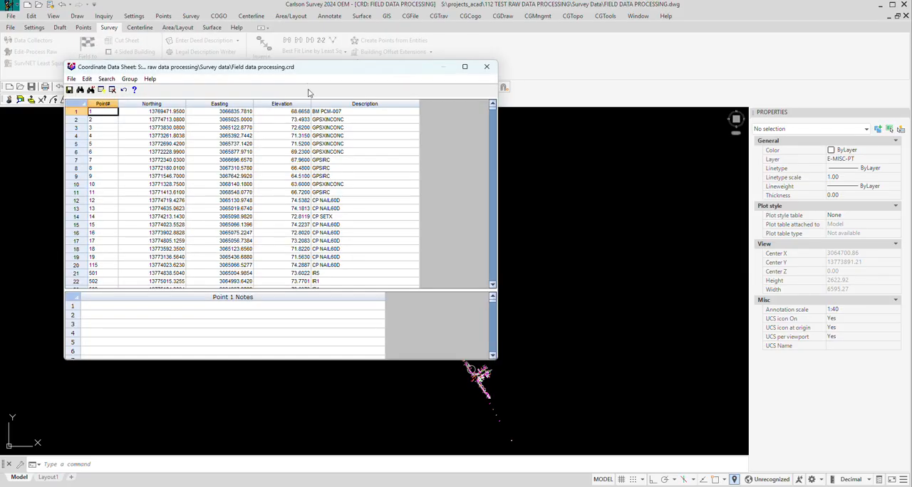
drag(311, 72, 408, 81)
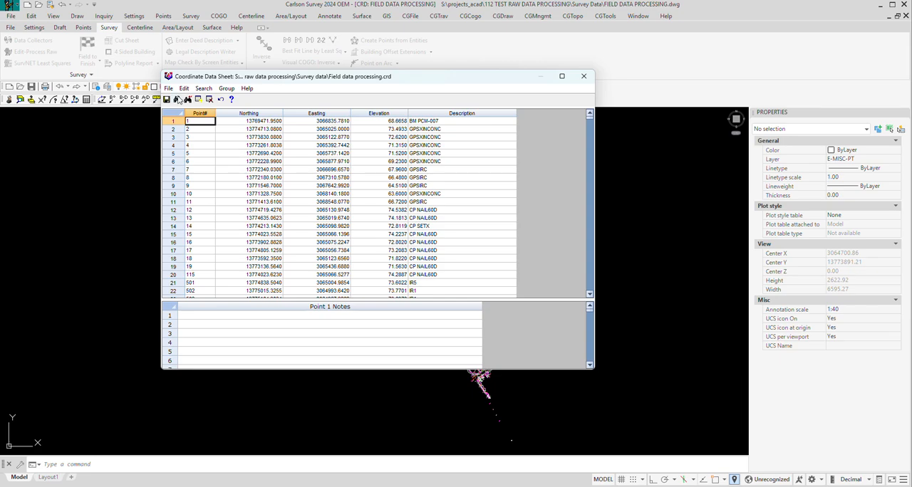
Step: Run Search and Replace for "pntrock" in all columns of points 1-3152, leaving the replacement text blank
click(184, 89)
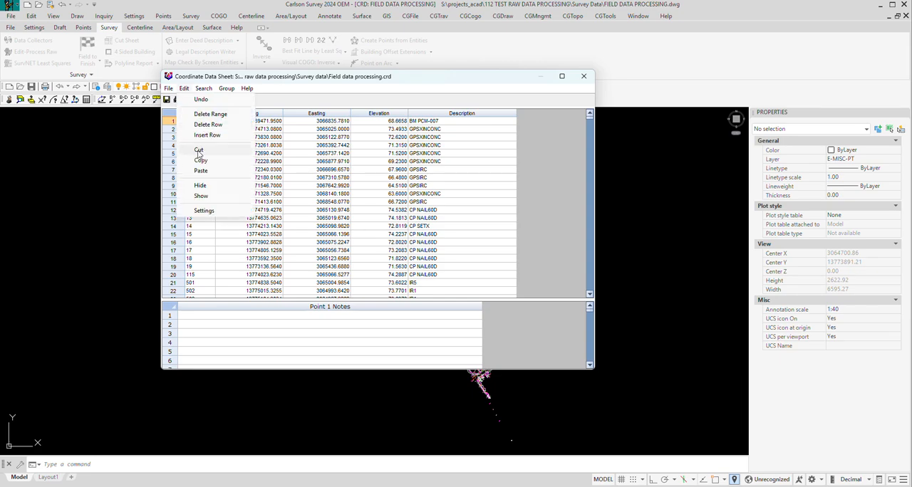
mouse_move(169, 86)
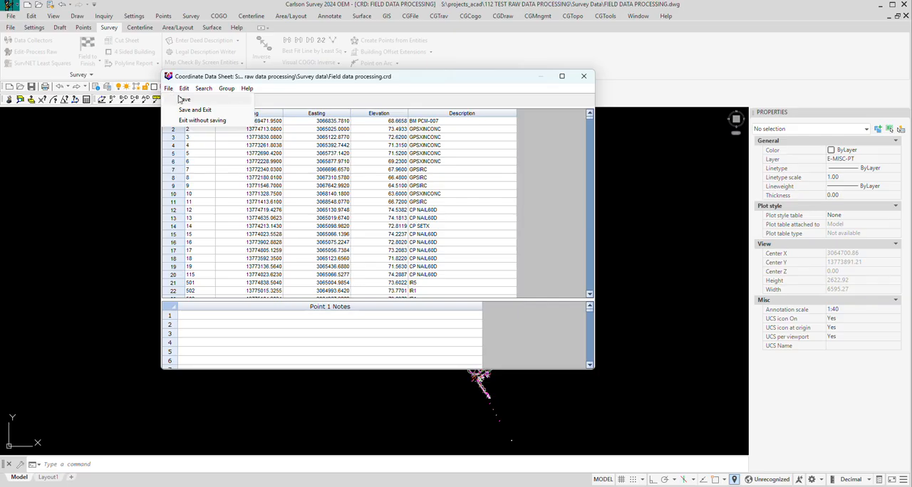
mouse_move(204, 88)
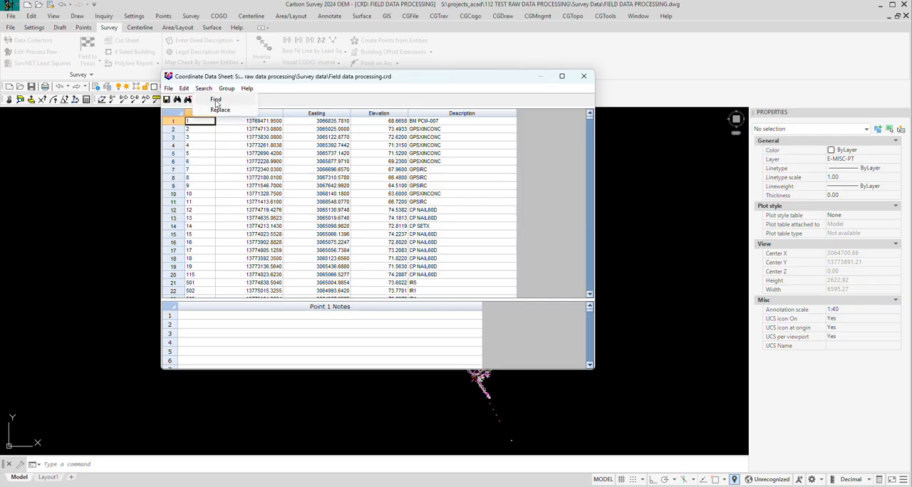
click(222, 111)
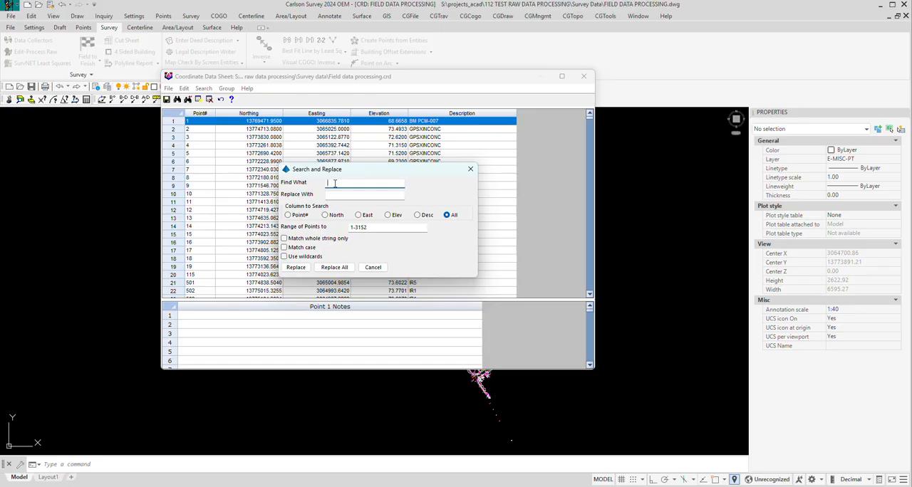
text(pntrock)
click(296, 267)
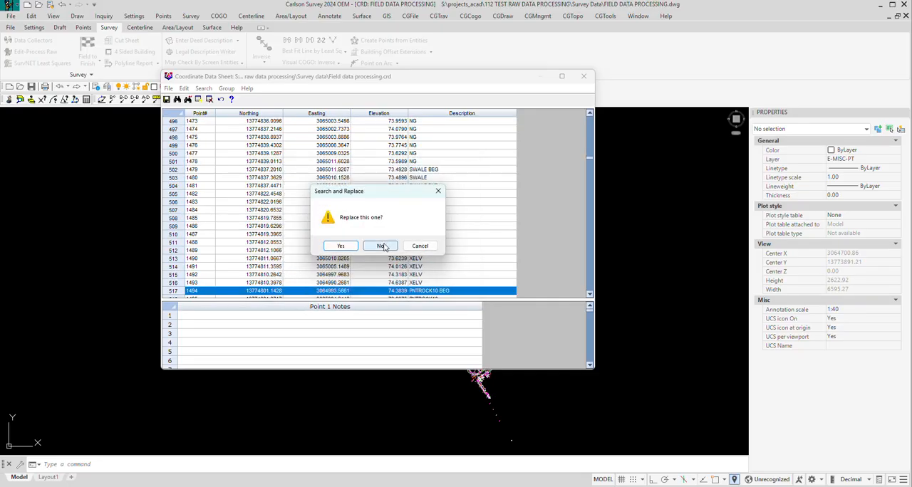
Step: Step through the pntrock matches up to point 1501 without replacing any, and end the search
click(381, 246)
click(381, 245)
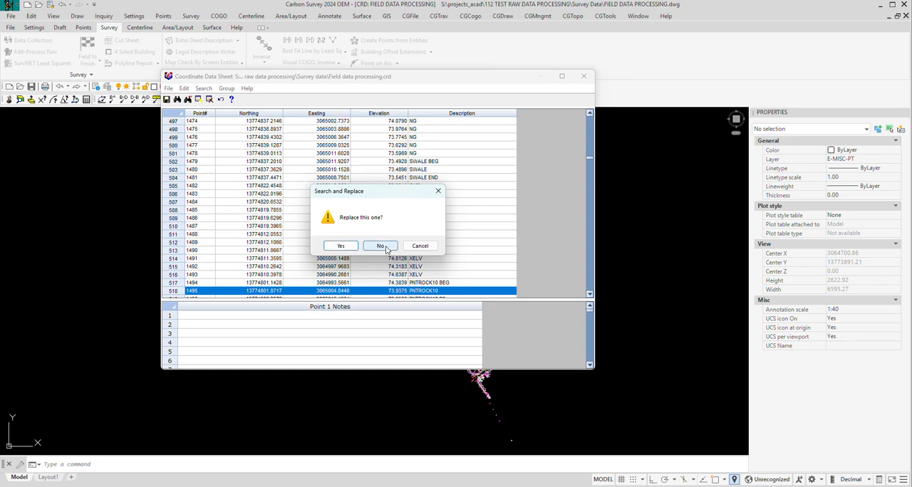
click(380, 245)
click(382, 246)
click(382, 246)
click(382, 246)
click(381, 245)
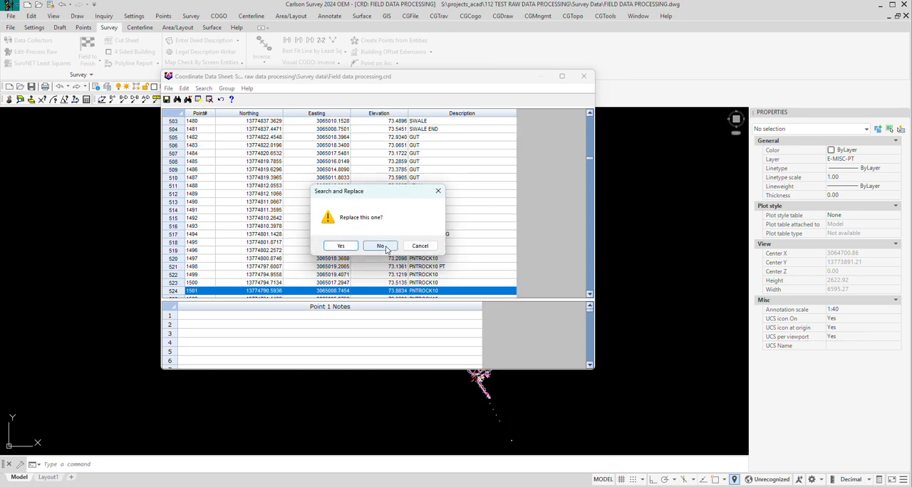
click(438, 191)
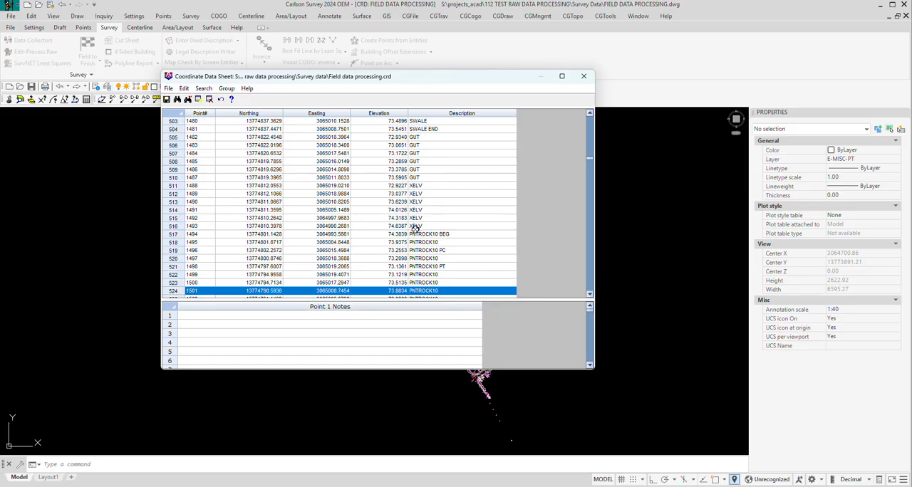
Step: Copy the text PNTROCK from the description of point 1494
click(442, 234)
click(443, 234)
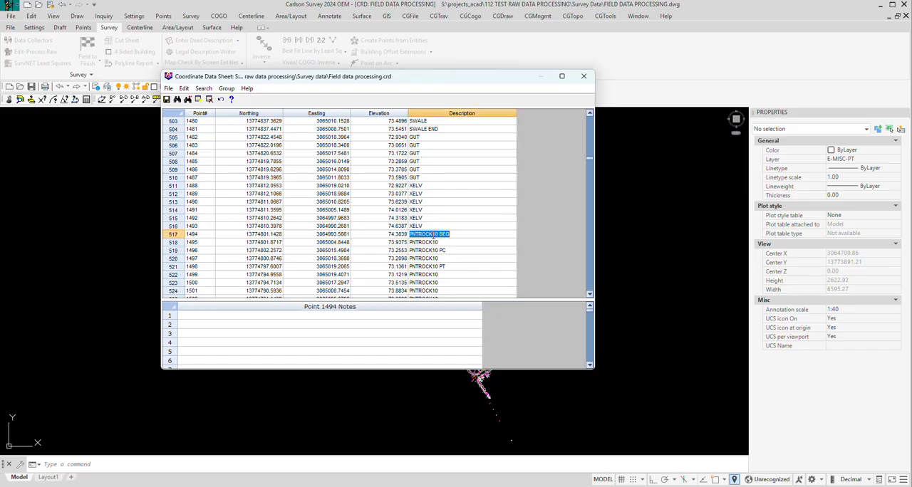
click(433, 235)
drag(433, 235, 410, 234)
right_click(419, 235)
click(447, 266)
Step: Start a new search and replace from point 1 with the copied PNTROCK as the text to find
drag(590, 154, 589, 116)
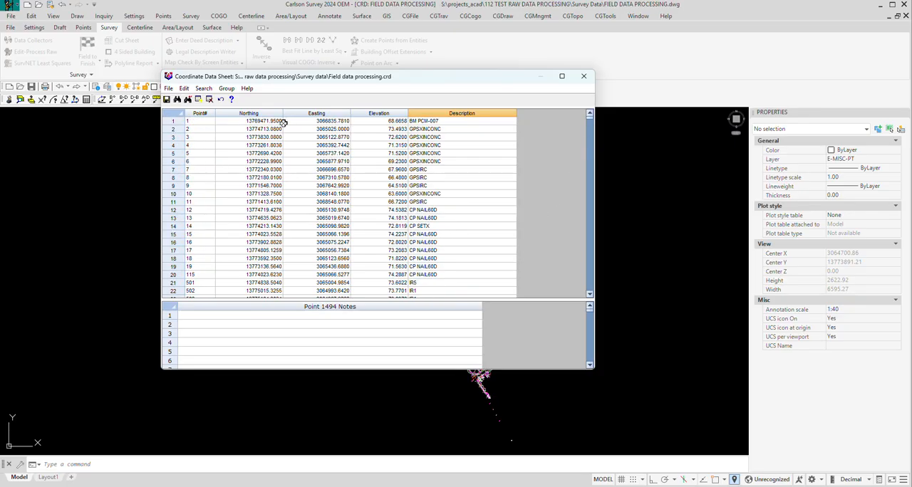
click(204, 121)
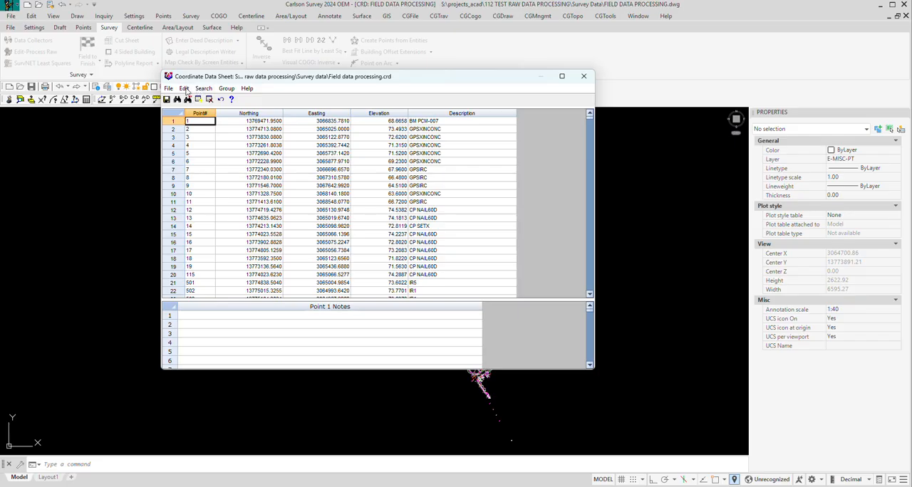
click(184, 88)
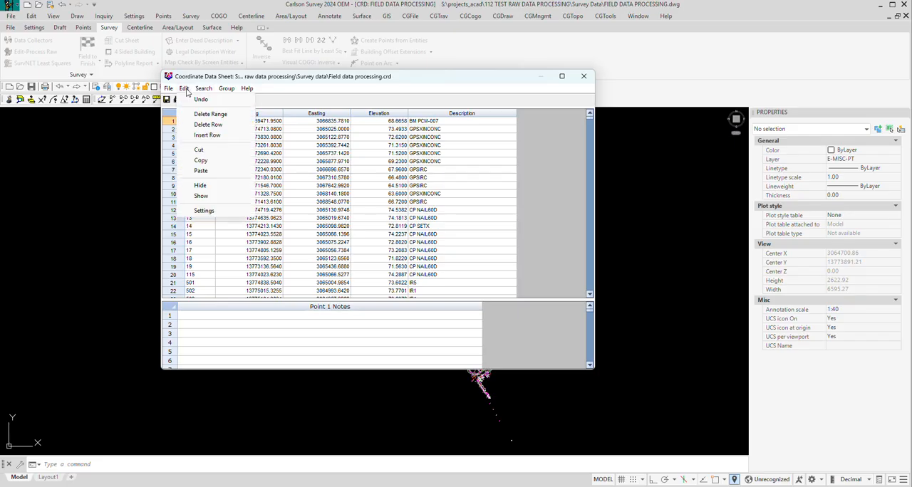
mouse_move(204, 88)
click(218, 110)
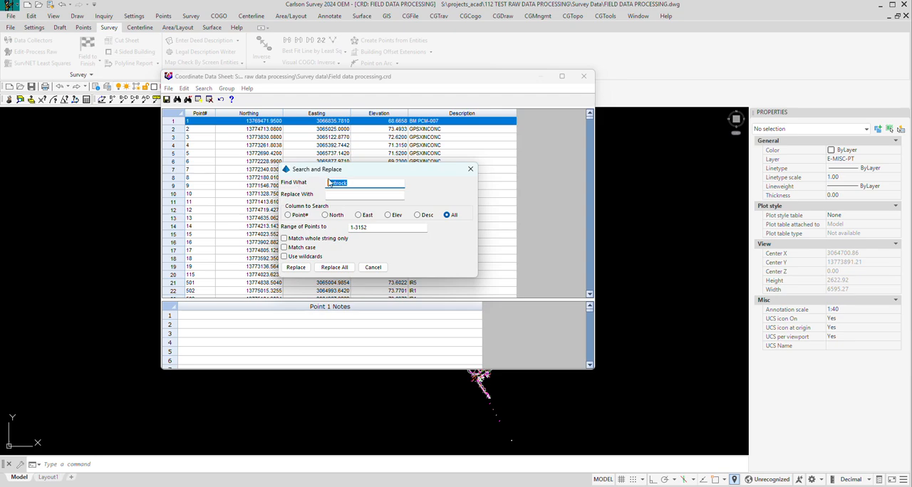
right_click(337, 184)
click(361, 226)
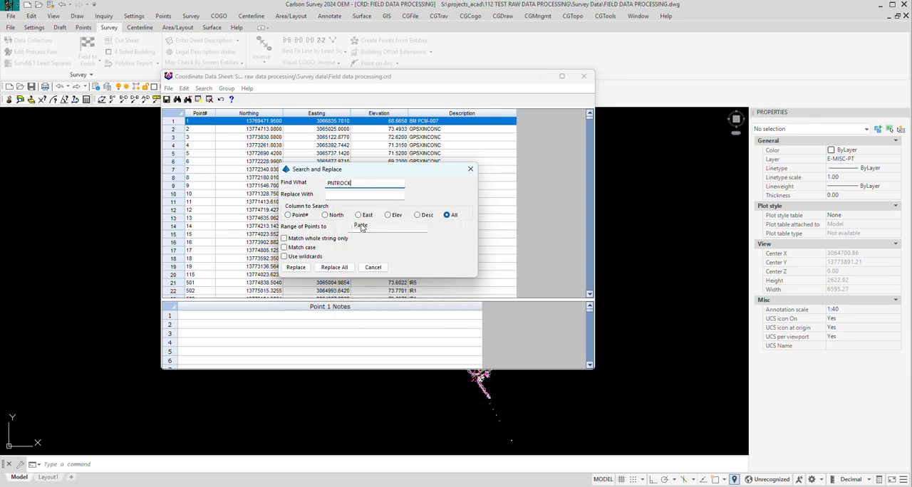
click(338, 196)
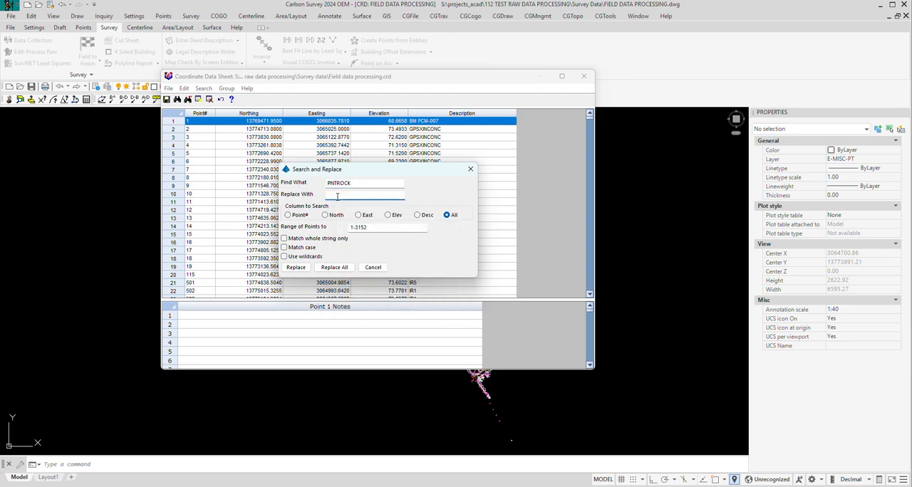
Step: Replace all occurrences of PNTROCK in the point data with PNTRROCK
key(Caps_Lock)
text(P)
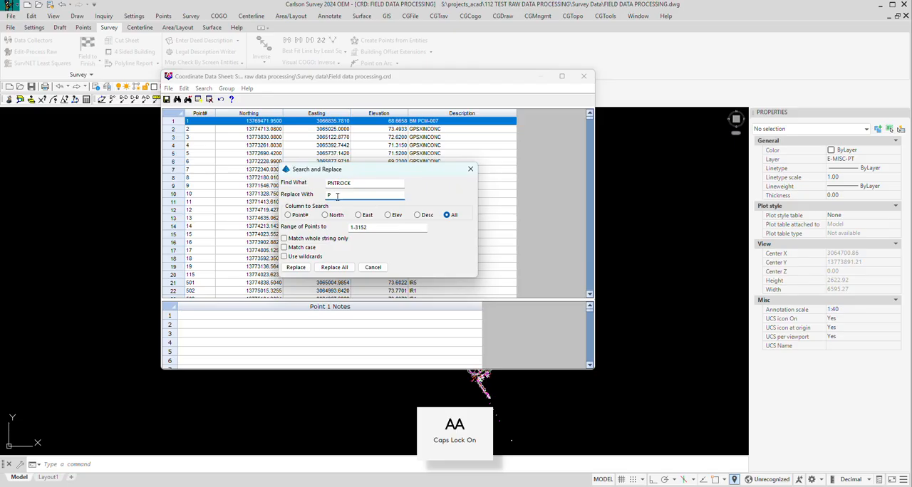
text(NTR)
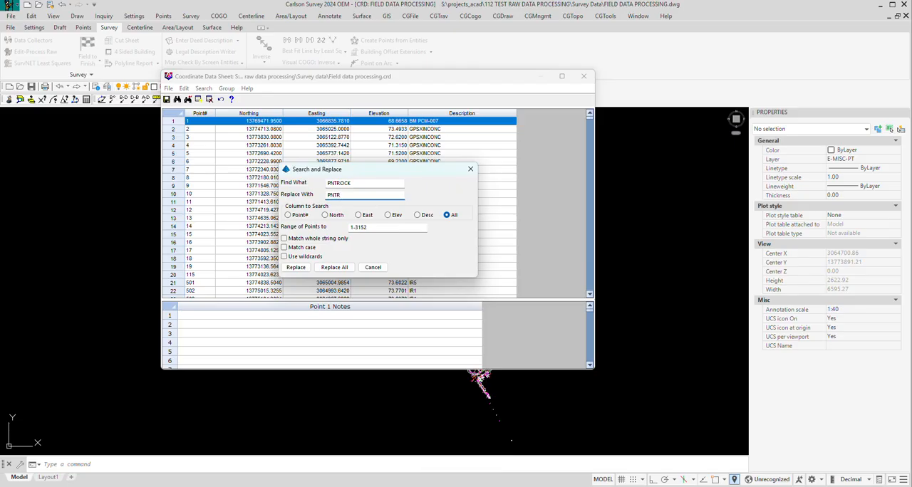
text(ROCK)
click(338, 270)
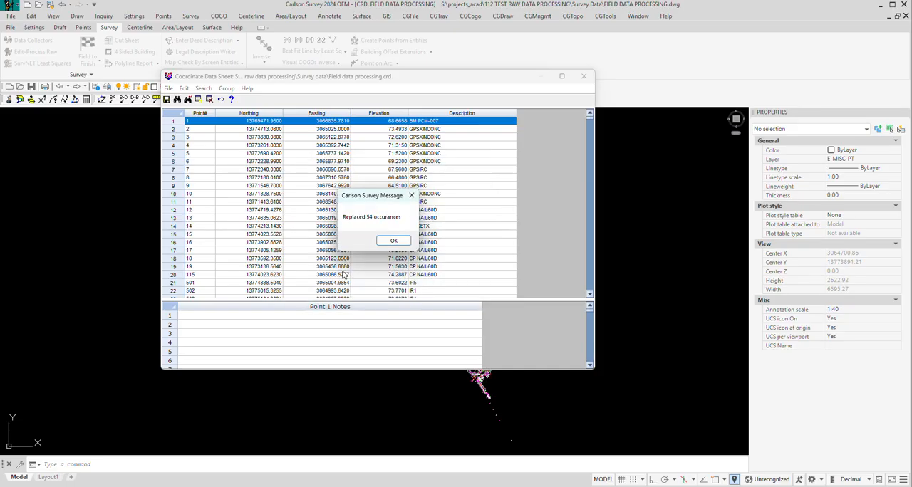
click(400, 242)
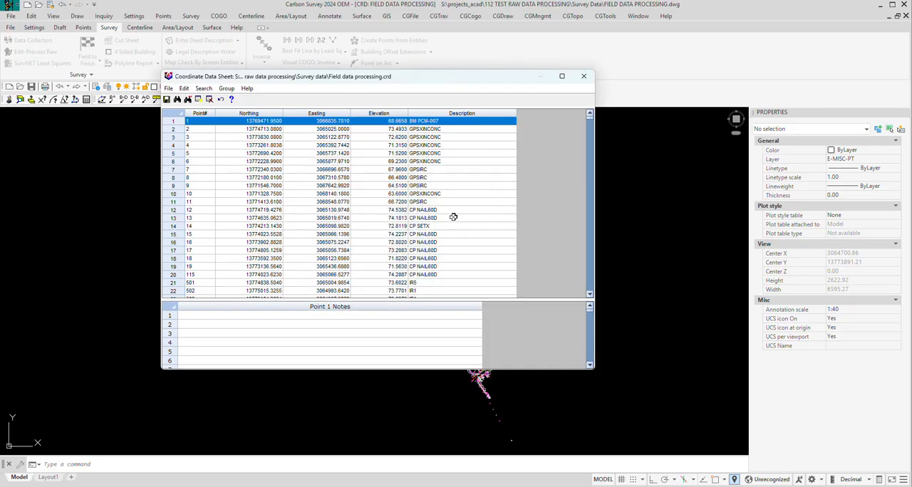
Step: Scroll through the point list and save the edited coordinate file
scroll(456, 214, down, 10)
scroll(456, 213, down, 8)
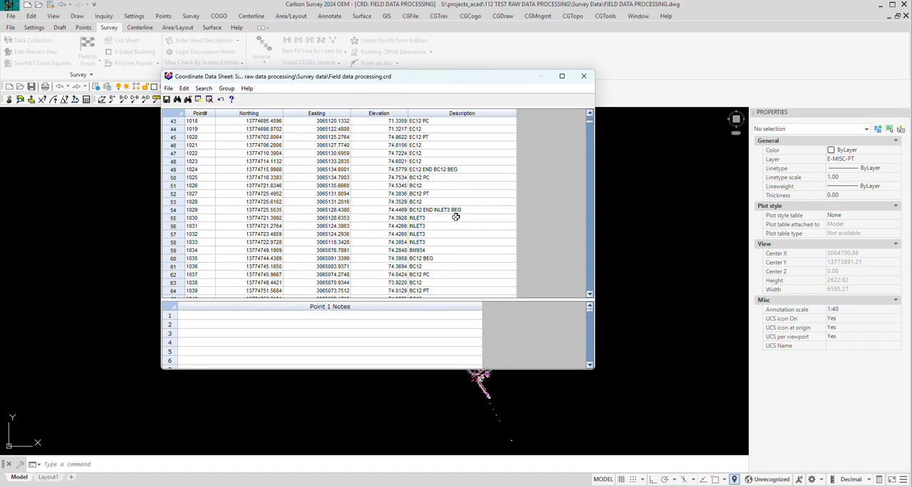
scroll(585, 123, up, 5)
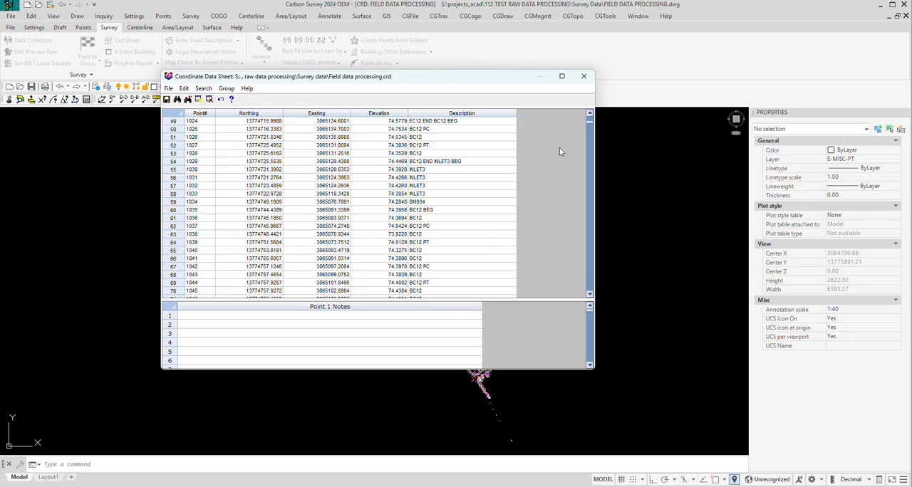
drag(589, 121, 590, 109)
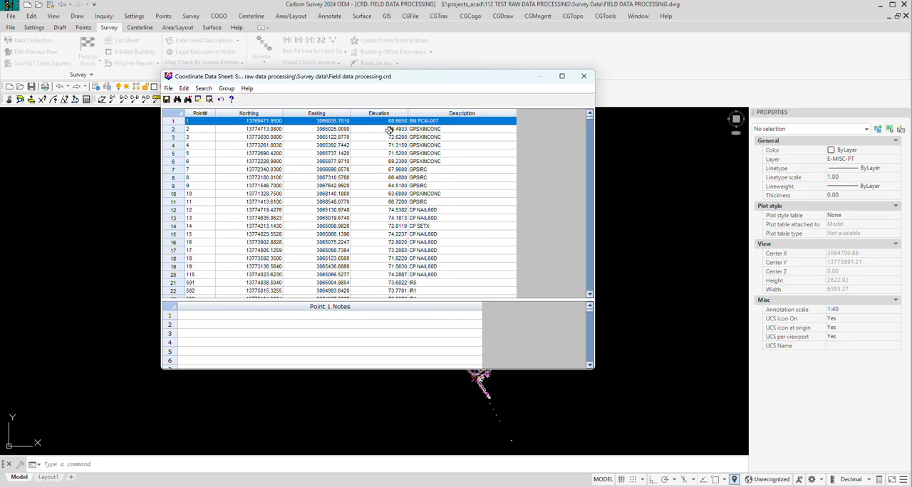
click(168, 88)
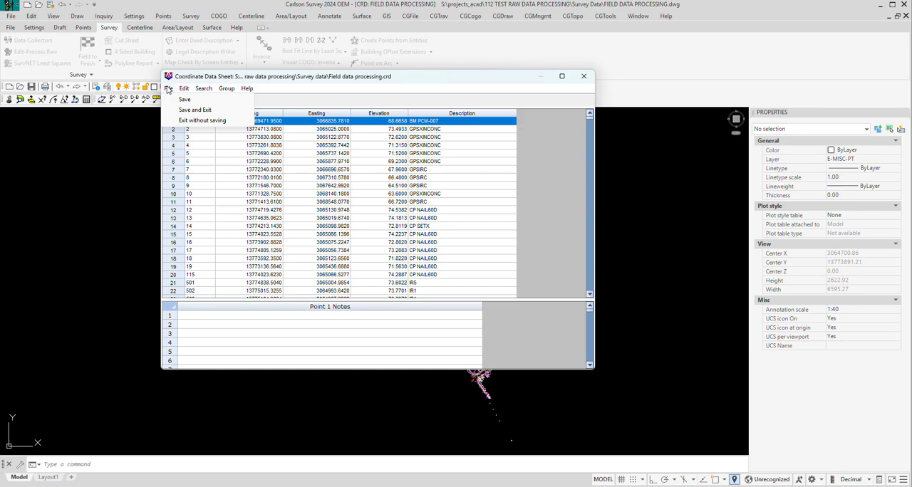
click(182, 101)
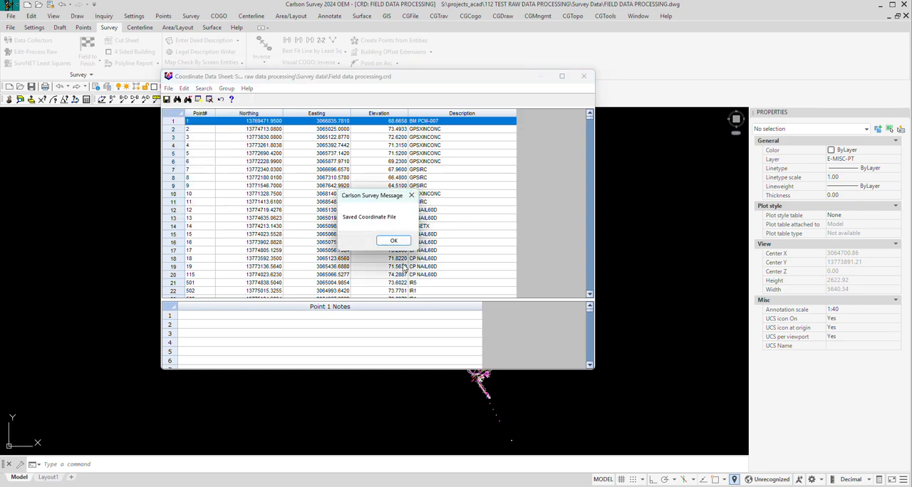
click(391, 242)
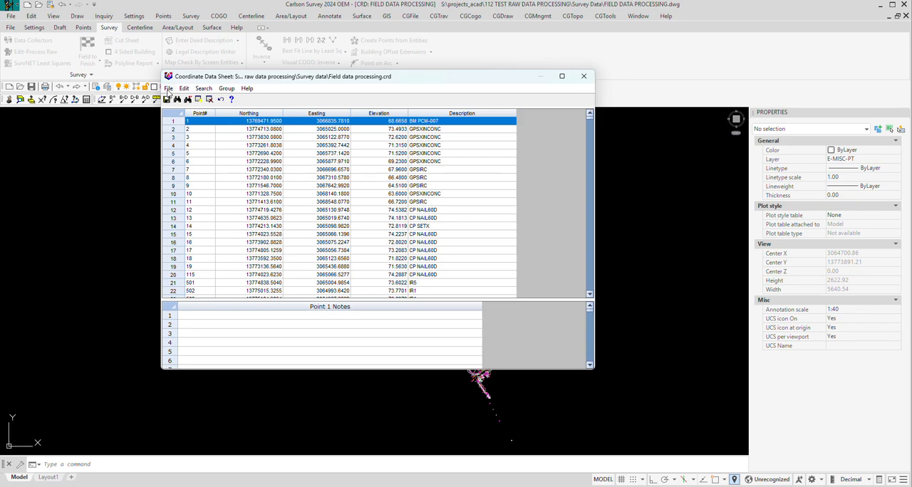
Step: Save and exit the coordinate data sheet, accepting the changes
click(169, 89)
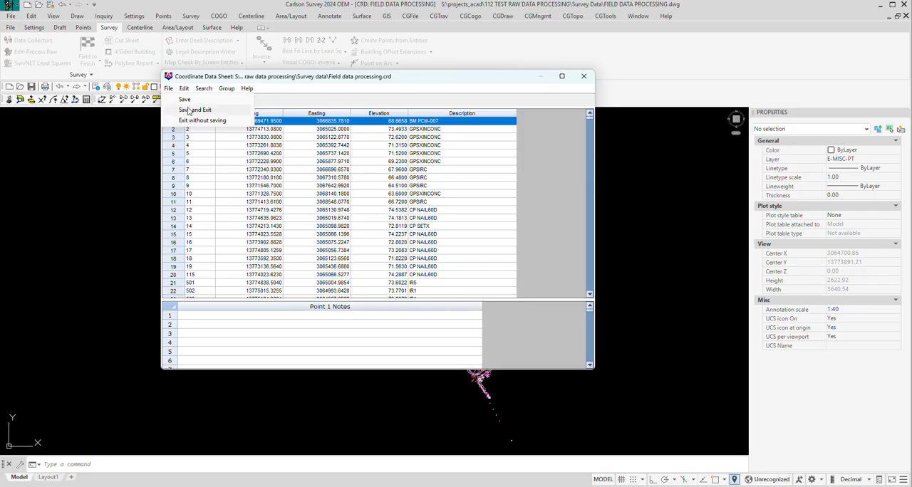
click(191, 110)
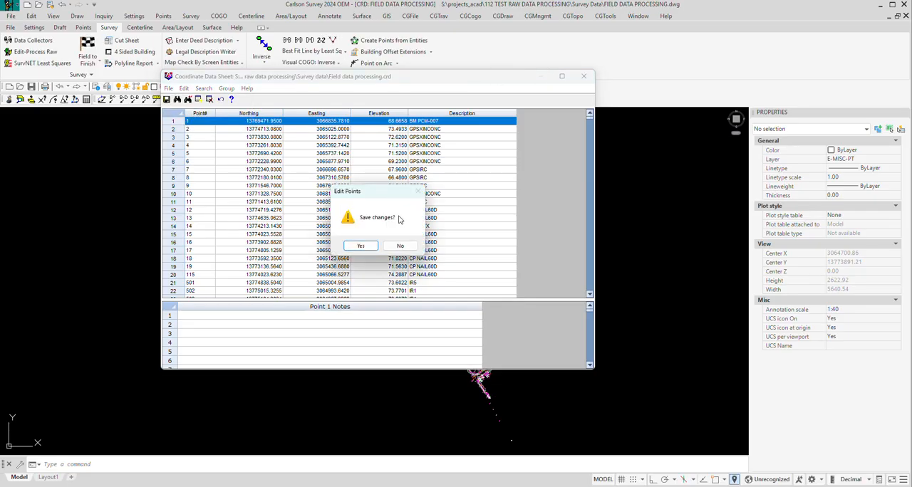
click(366, 246)
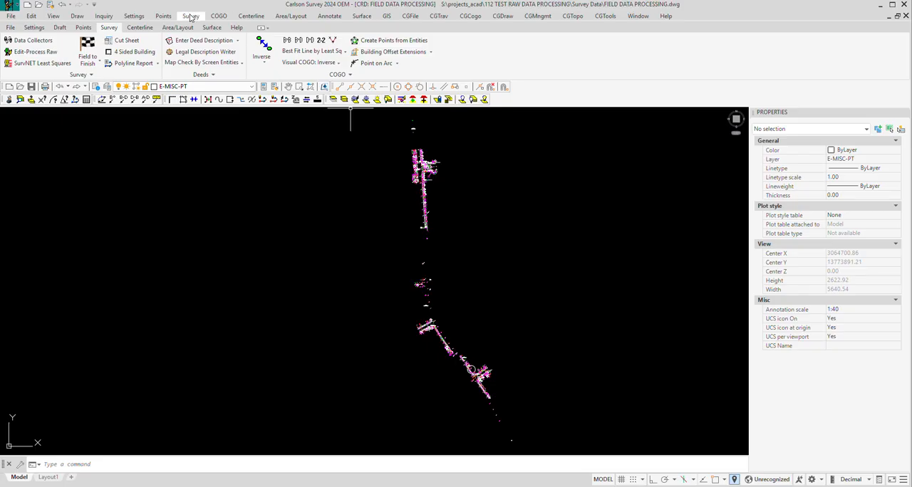
Step: Start a Text/ASCII export of the points in Pt# North East Elev Desc format with a comma delimiter
click(163, 16)
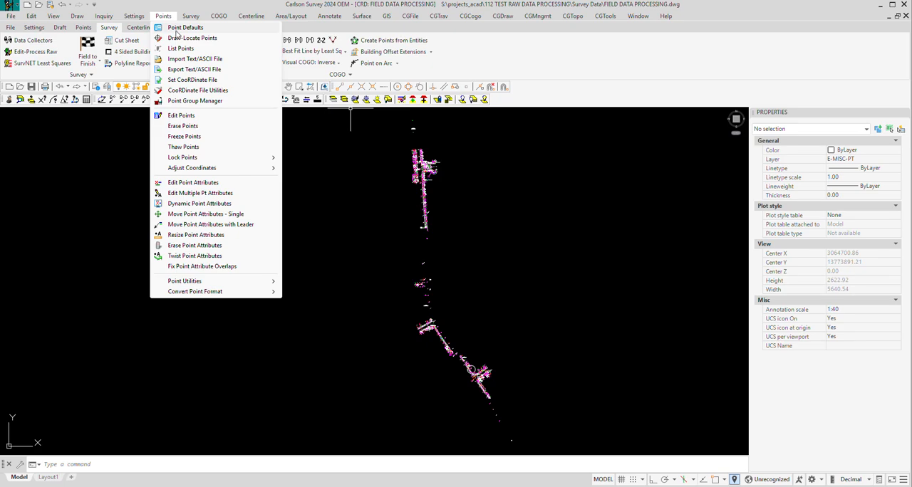
click(195, 69)
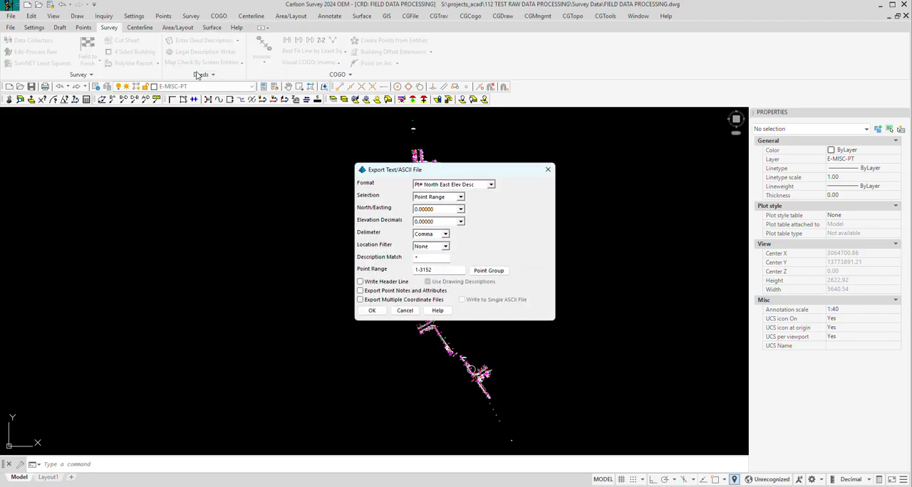
click(491, 185)
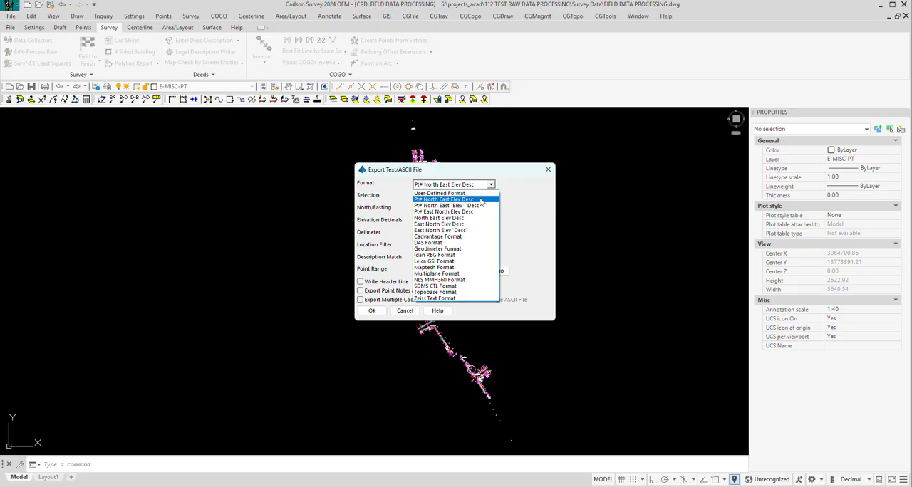
click(480, 201)
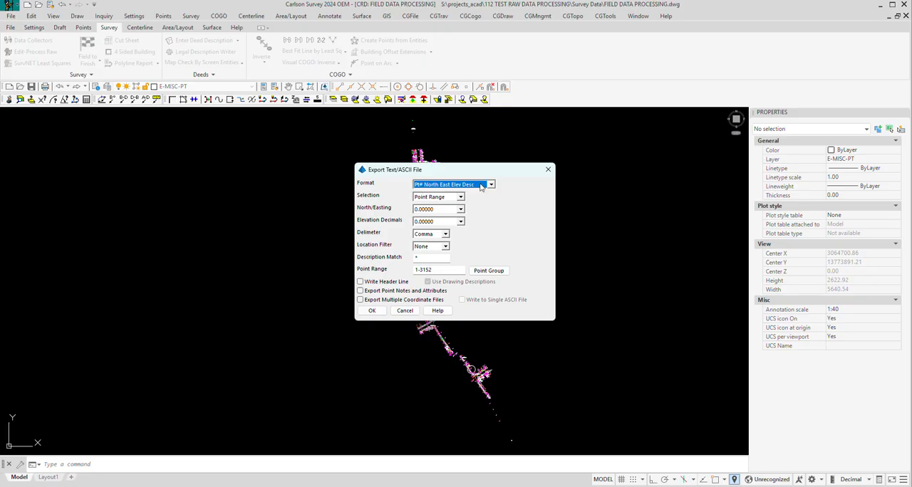
click(446, 234)
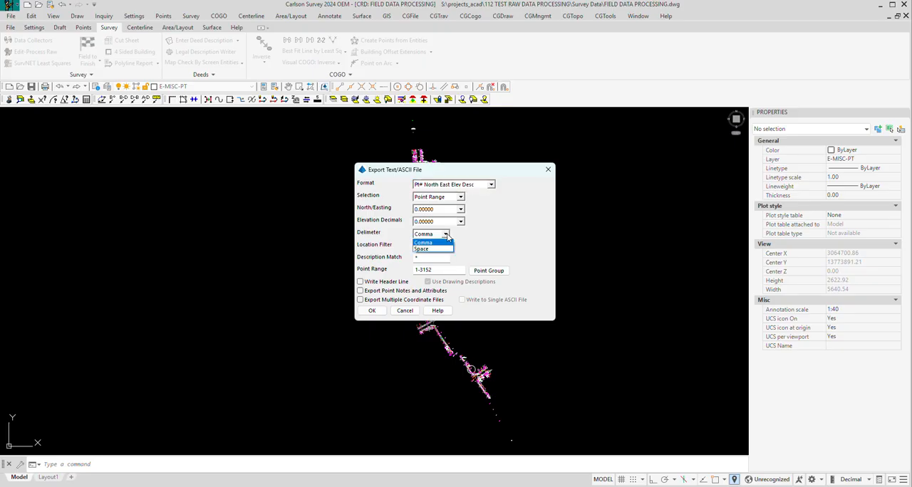
click(424, 242)
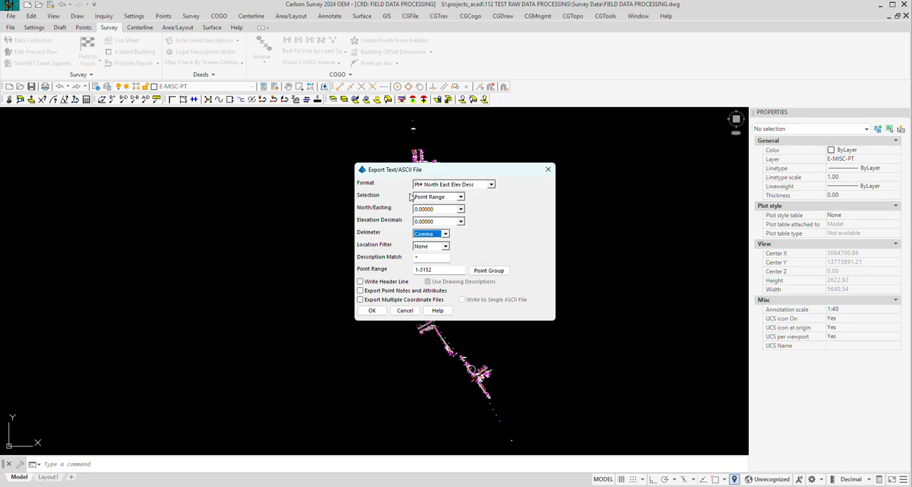
Step: Set the export selection to Point Range and accept the export settings
click(461, 196)
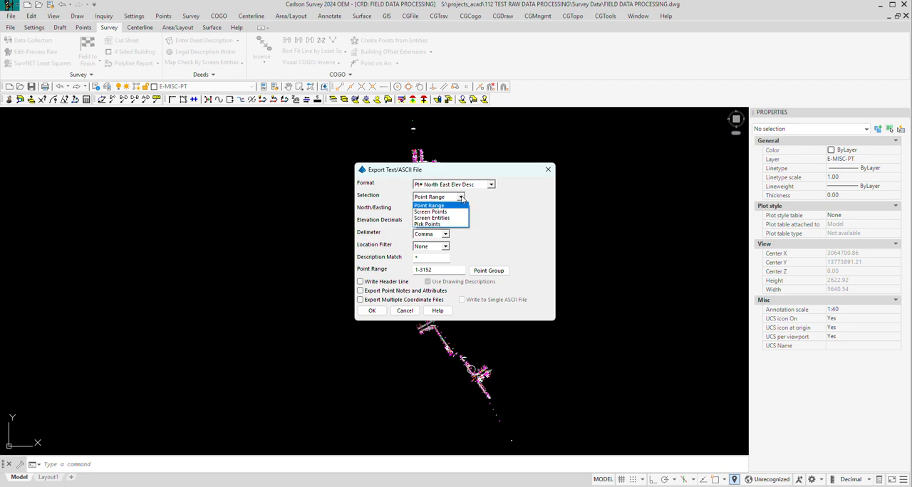
click(461, 198)
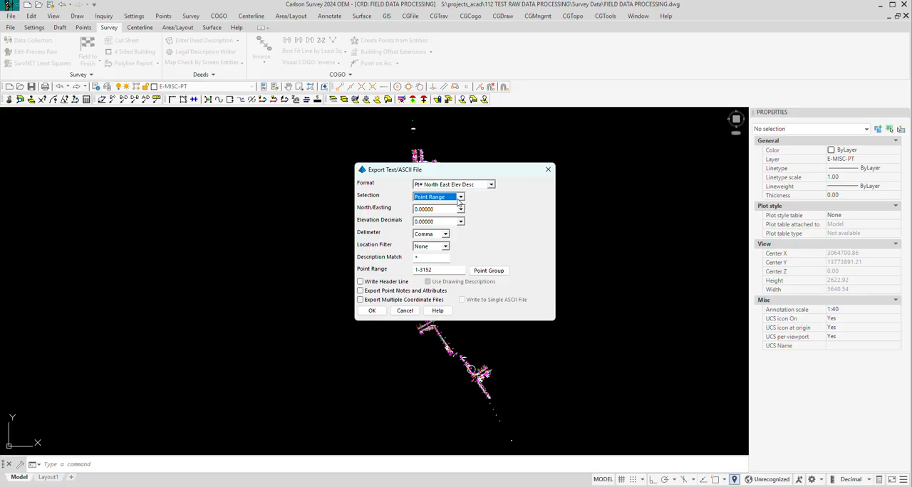
click(460, 199)
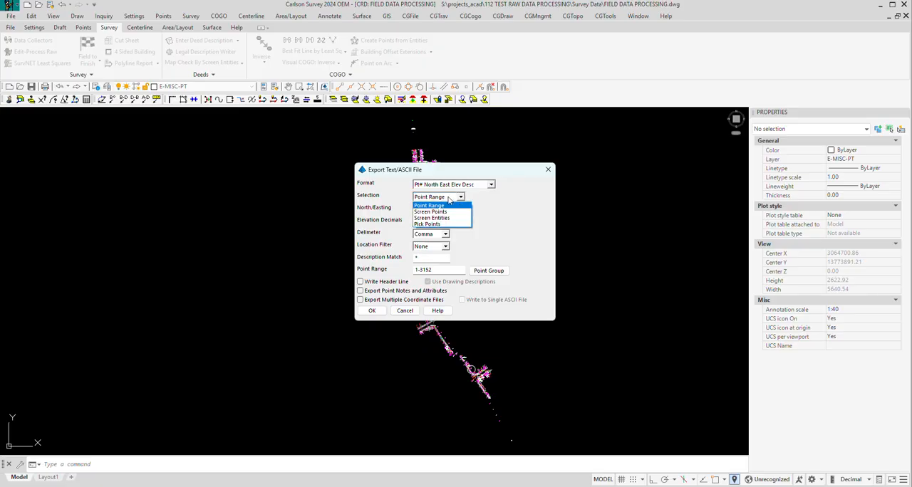
click(450, 209)
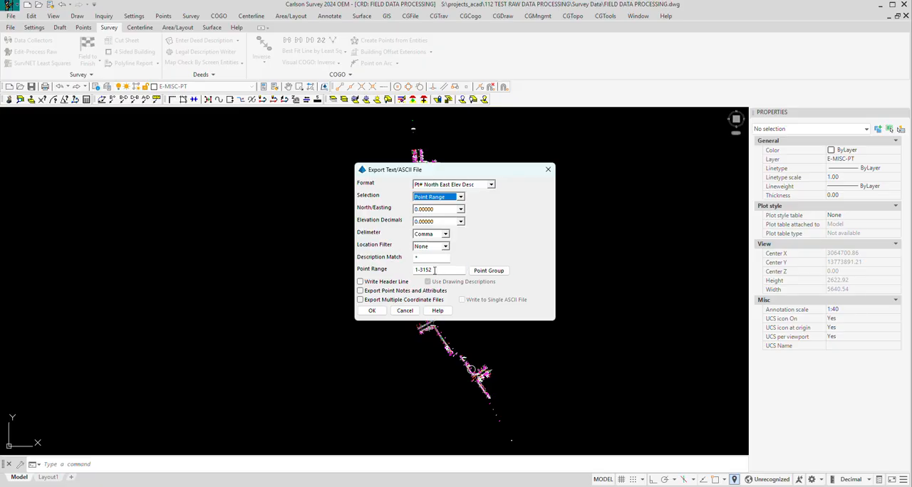
click(373, 311)
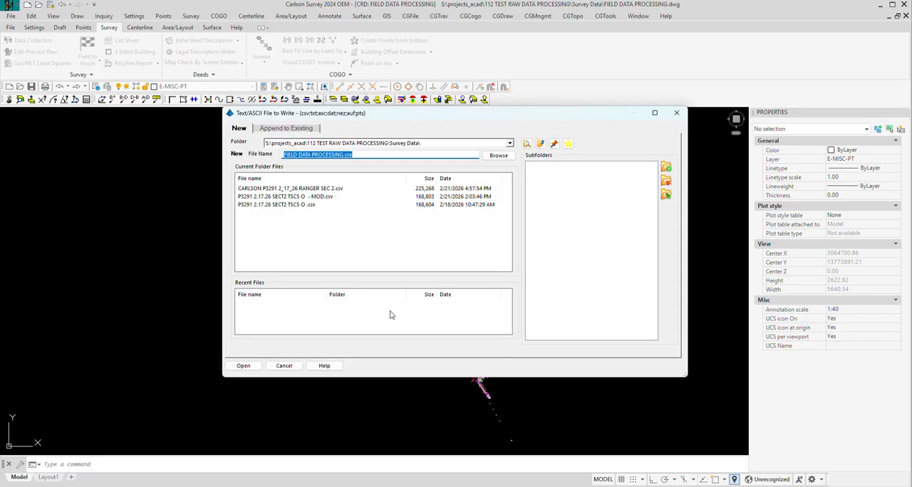
Step: Name the new export file FIELD DATA PROCESSING2_23_2026.csv in the Survey Data folder and write it
click(345, 154)
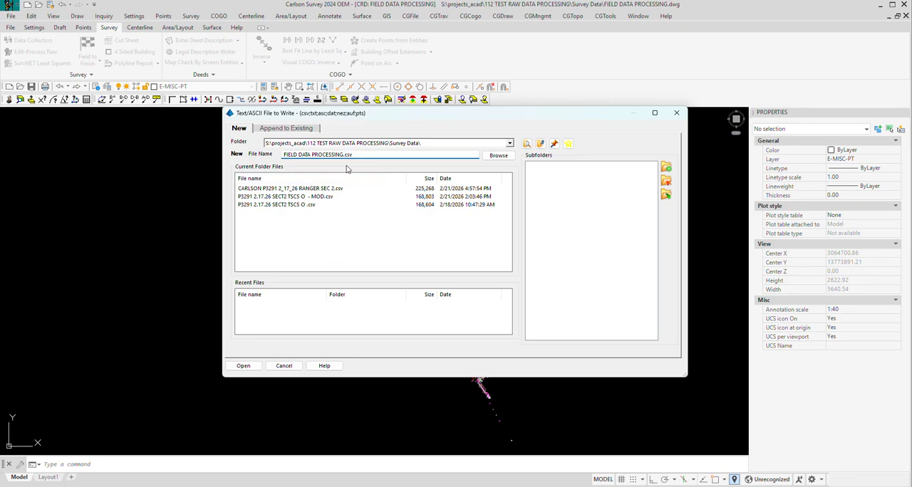
text(2_23_2026)
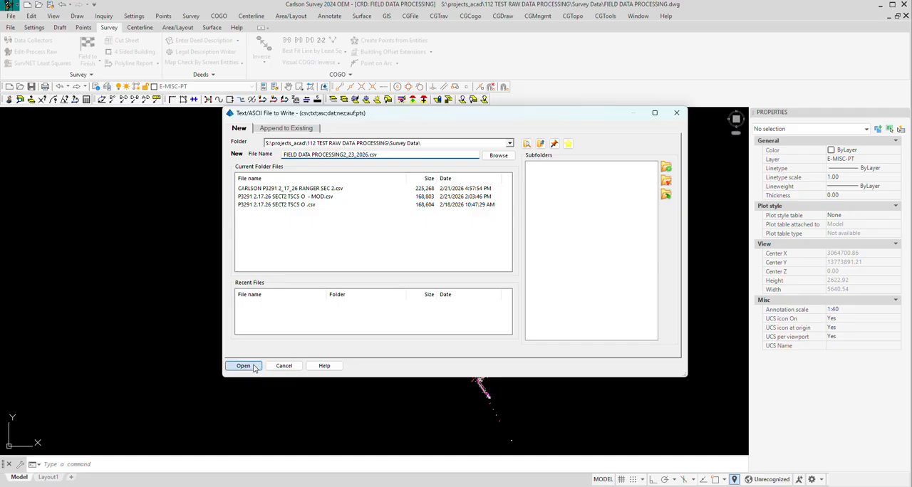
click(251, 367)
click(240, 253)
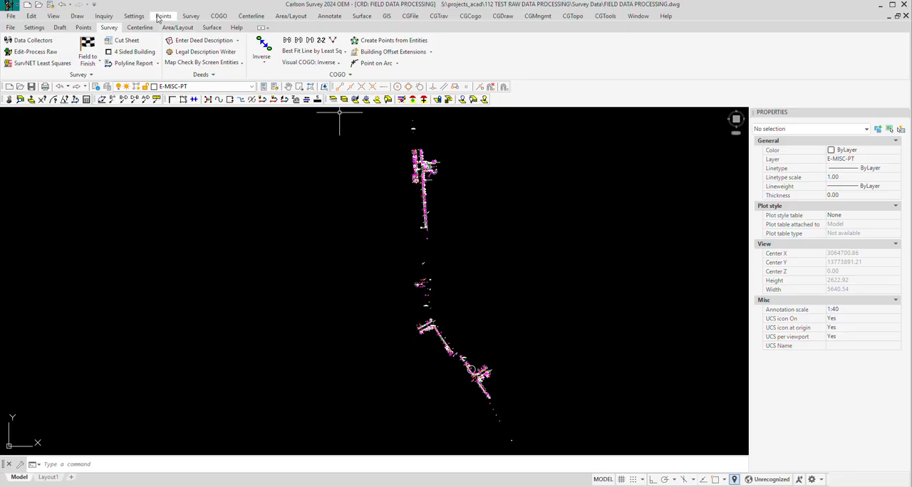
Step: Open the Field to Finish Inspector for the current point data
click(134, 16)
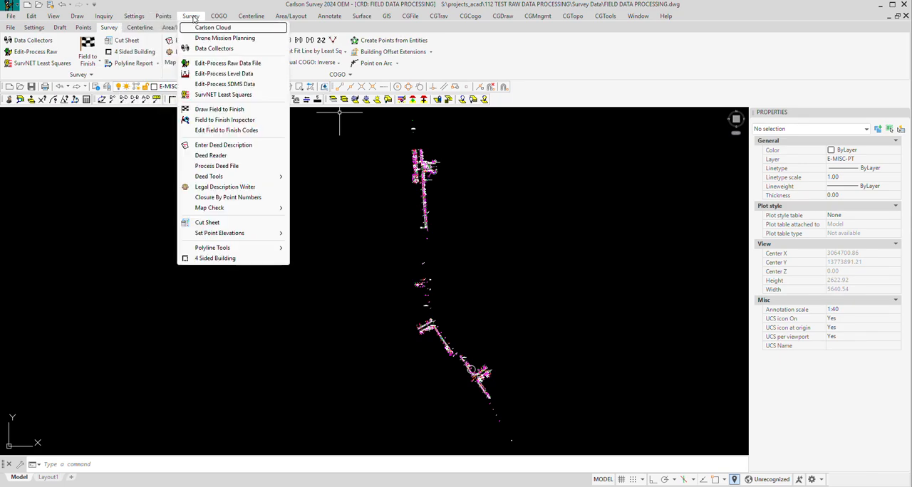
mouse_move(193, 18)
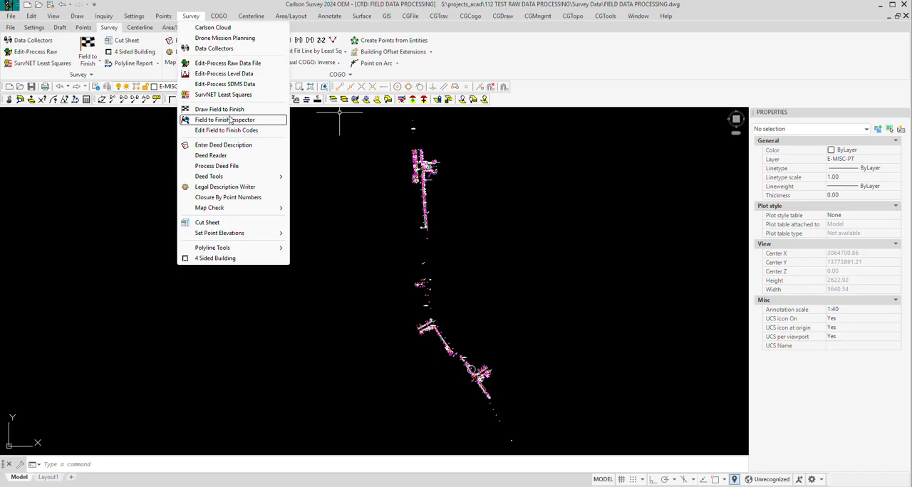
click(230, 121)
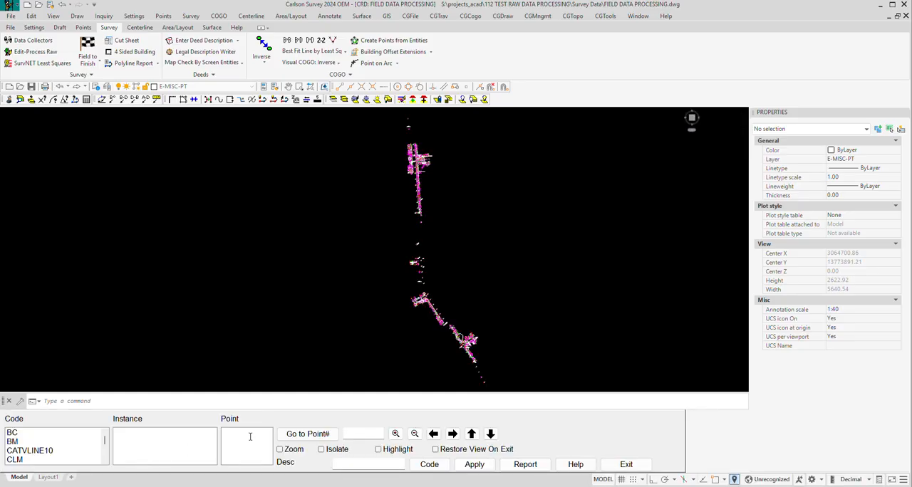
Step: Look through the inspector's codes and select instance 1295,1300 of code RCP24
scroll(60, 462, down, 2)
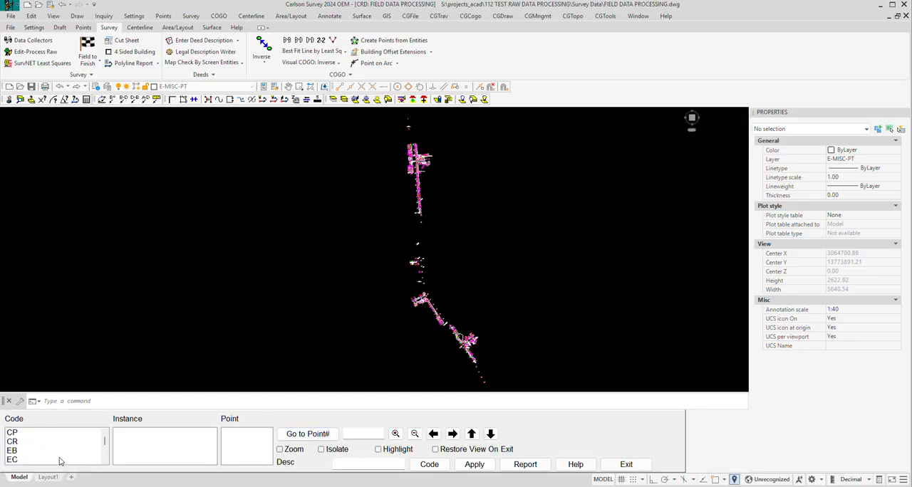
scroll(51, 460, down, 6)
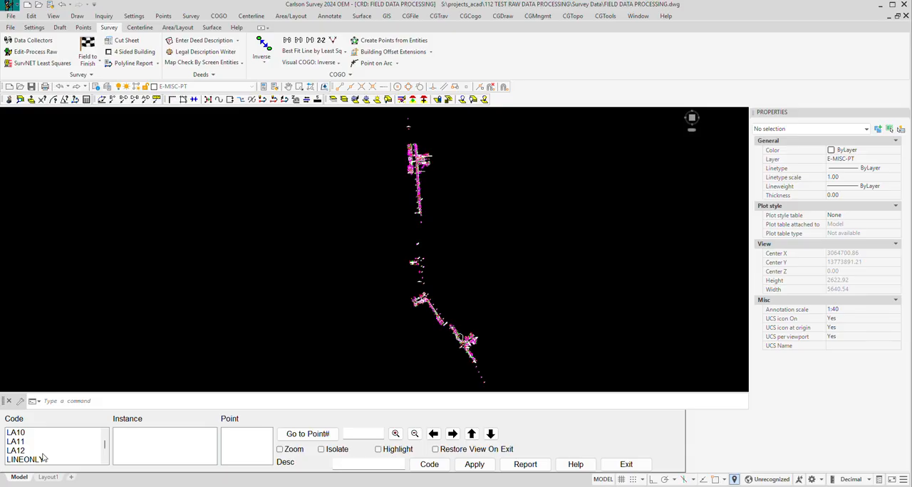
scroll(47, 457, down, 10)
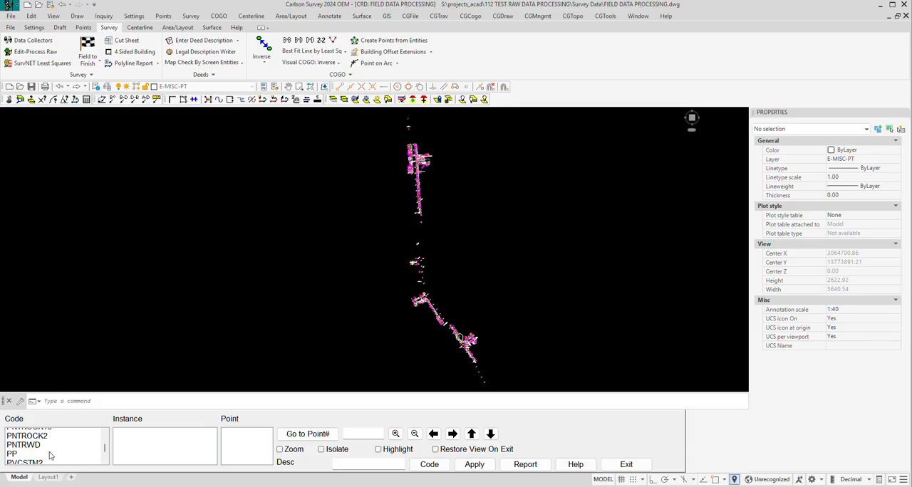
scroll(49, 456, down, 8)
scroll(52, 450, up, 5)
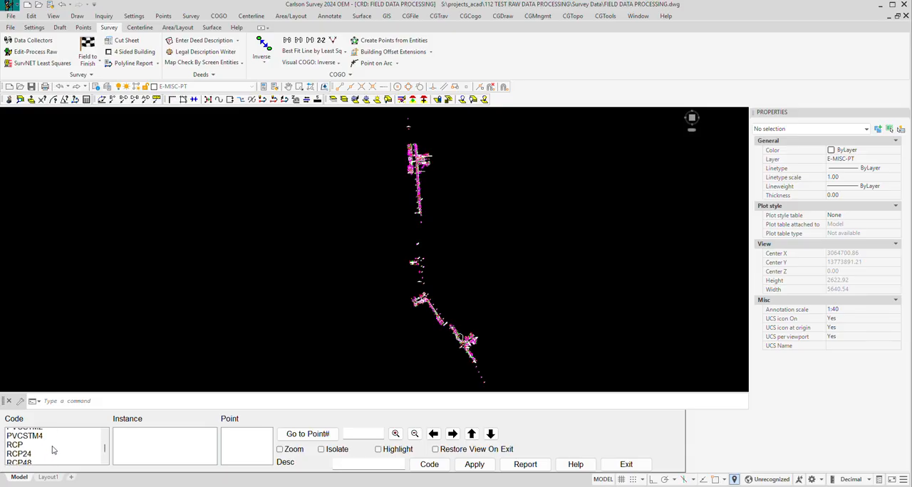
scroll(54, 452, up, 2)
scroll(50, 453, down, 4)
click(29, 434)
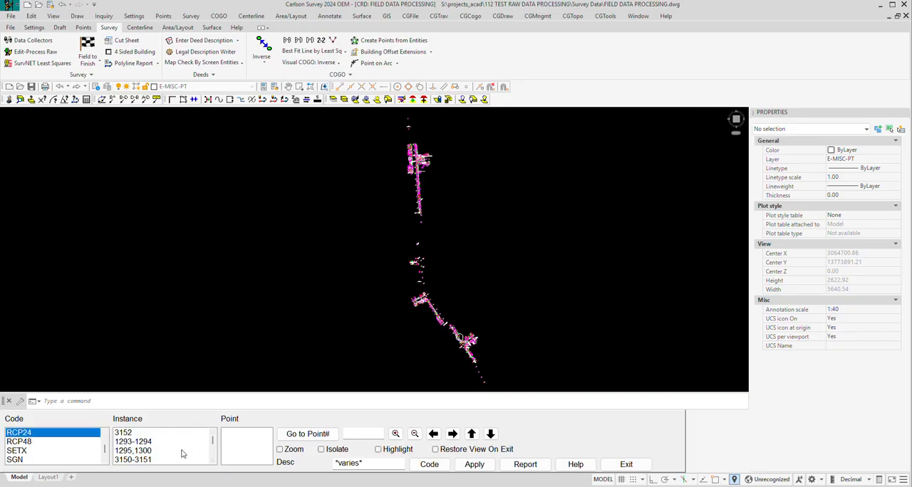
click(138, 451)
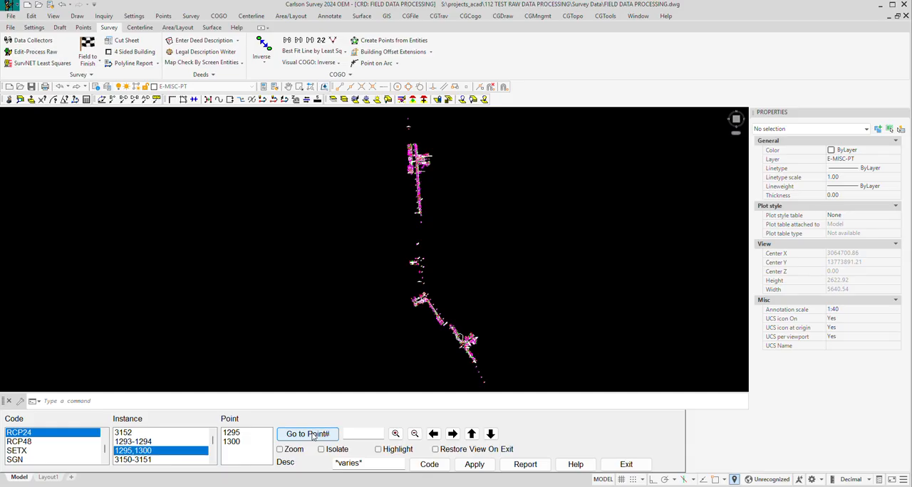
Step: Enable Zoom in the inspector and examine the selected RCP24 instance in the drawing
click(289, 450)
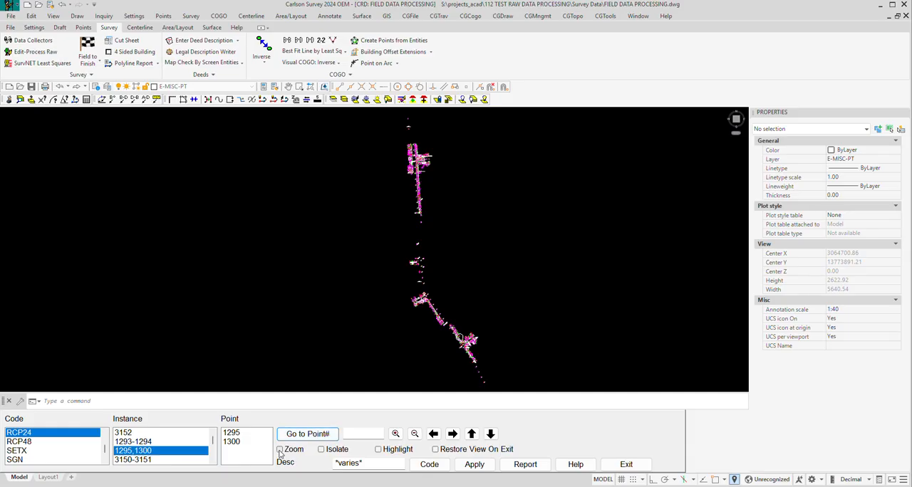
scroll(442, 293, down, 5)
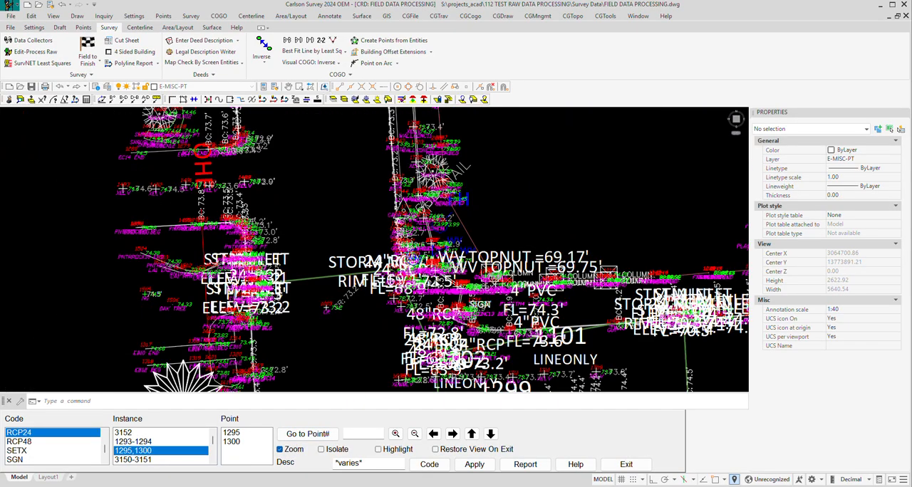
scroll(417, 292, up, 3)
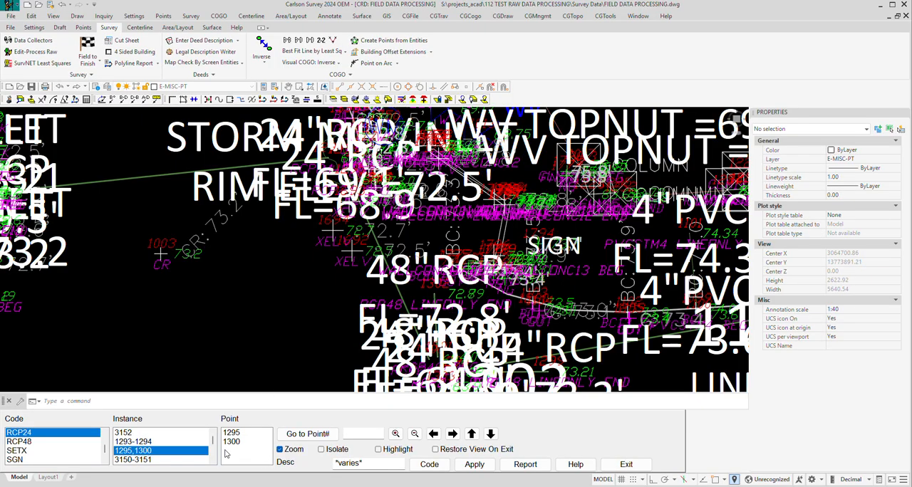
Step: Try changing point 1295's description to RCP24 with the raw file update option, and cancel the update
click(145, 457)
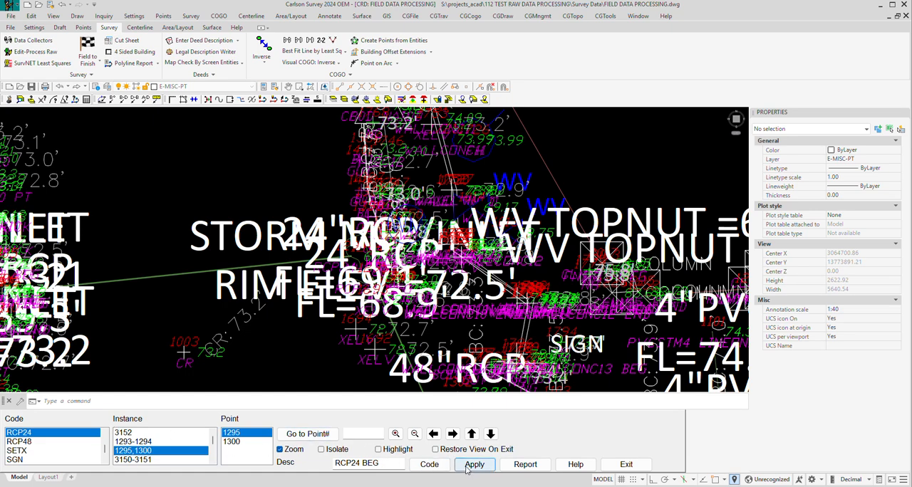
click(388, 464)
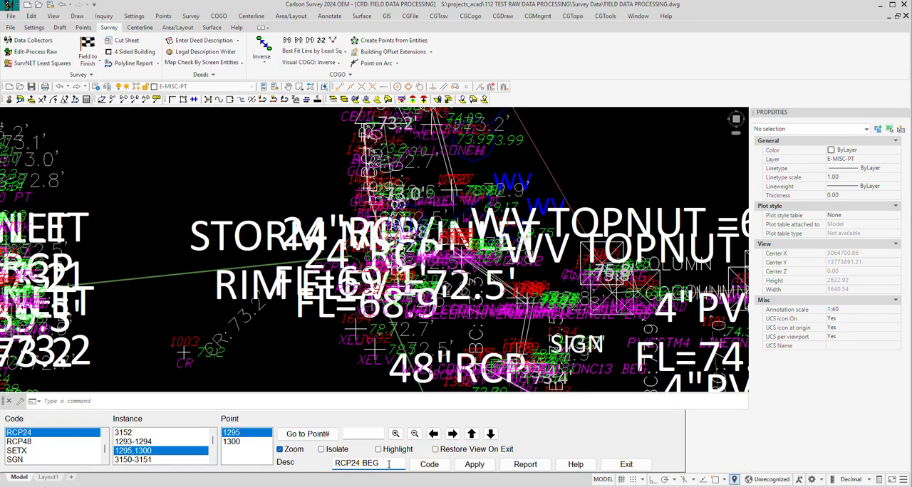
key(BackSpace)
key(BackSpace)
key(BackSpace)
key(BackSpace)
click(475, 464)
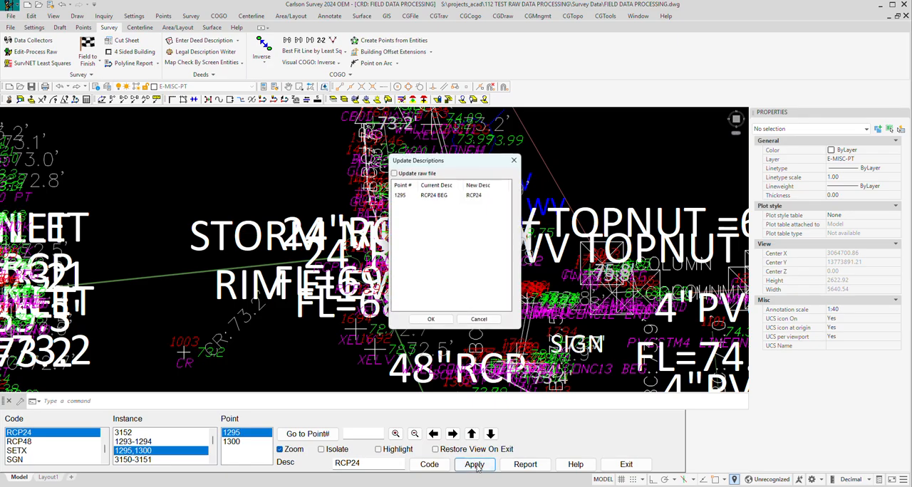
click(396, 173)
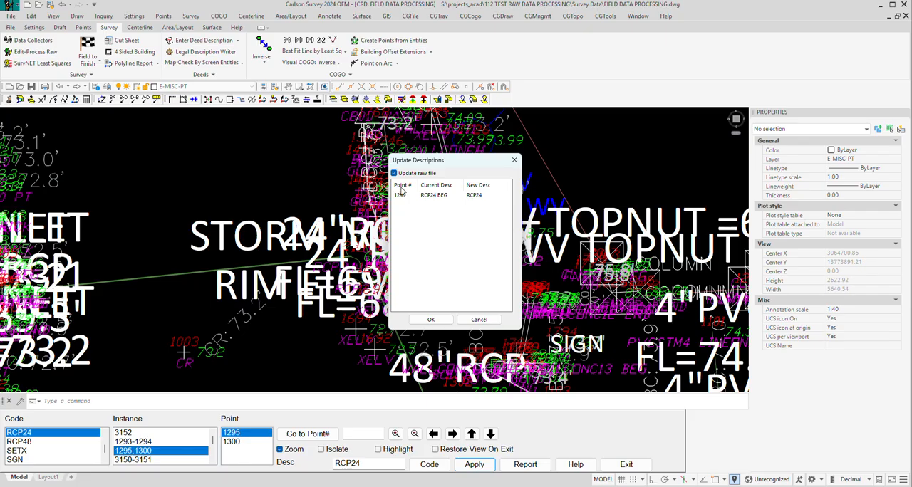
click(491, 321)
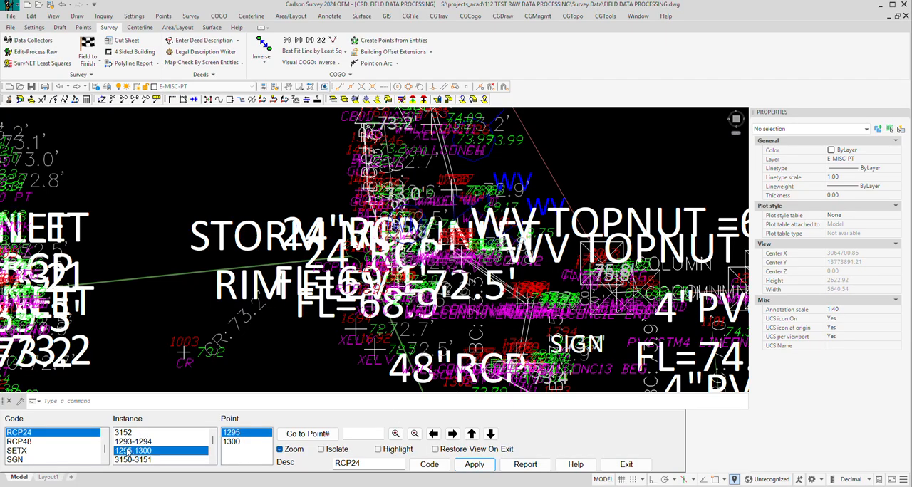
Step: Browse the inspector's code list and select PNTROCK to view its instance in the drawing
scroll(105, 452, down, 1)
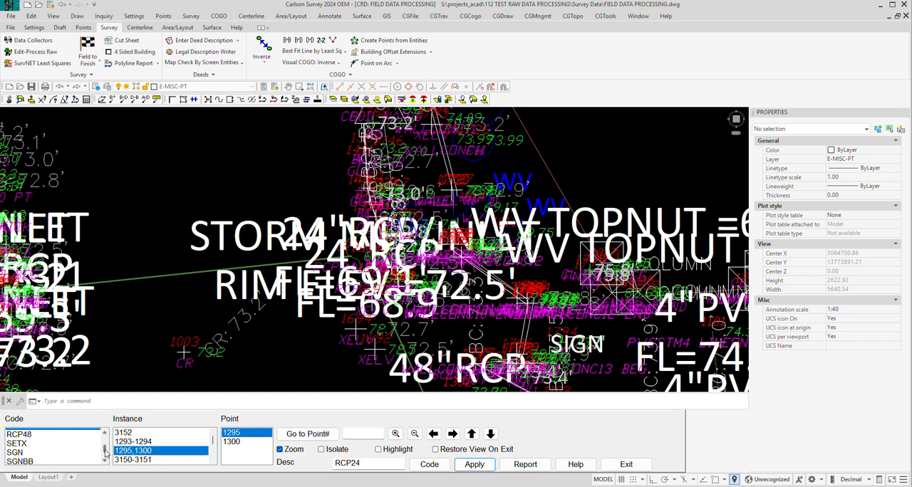
drag(106, 453, 105, 445)
scroll(78, 451, up, 7)
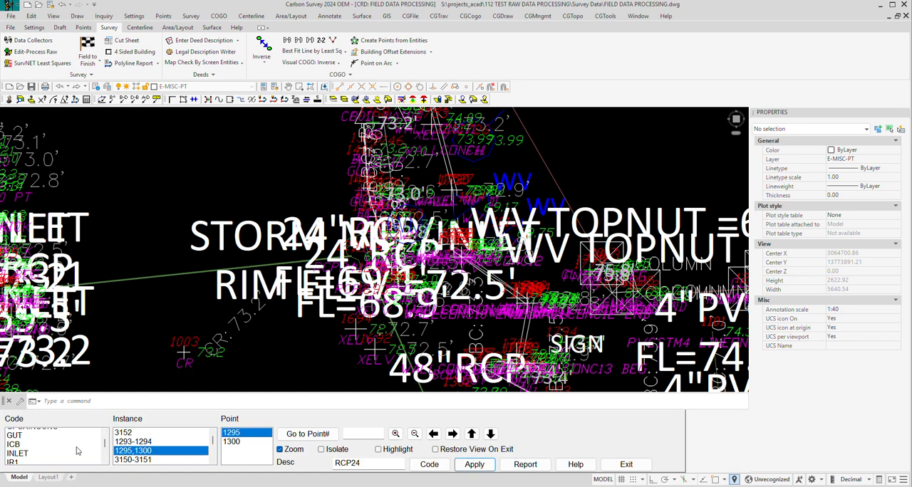
scroll(79, 453, up, 5)
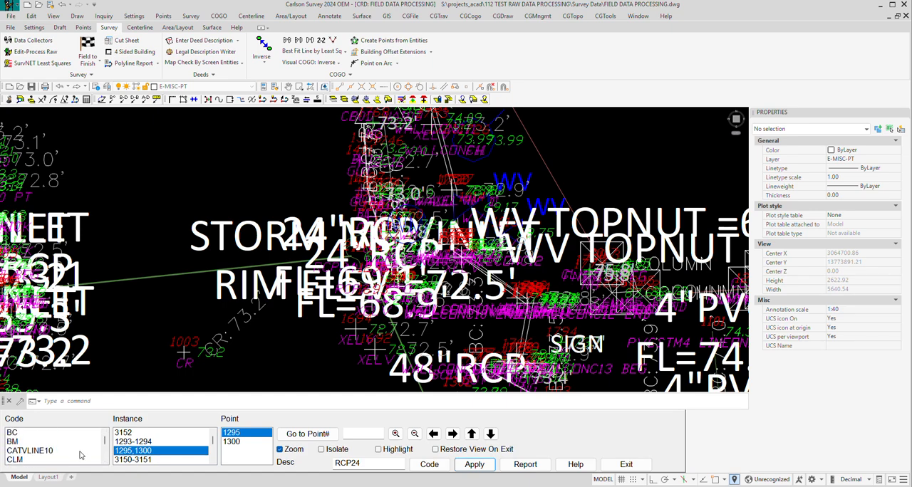
drag(106, 441, 107, 449)
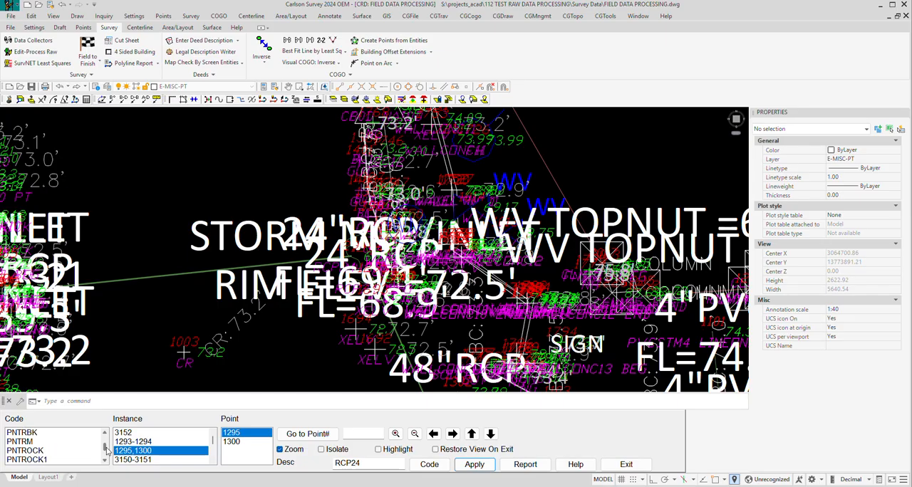
click(41, 452)
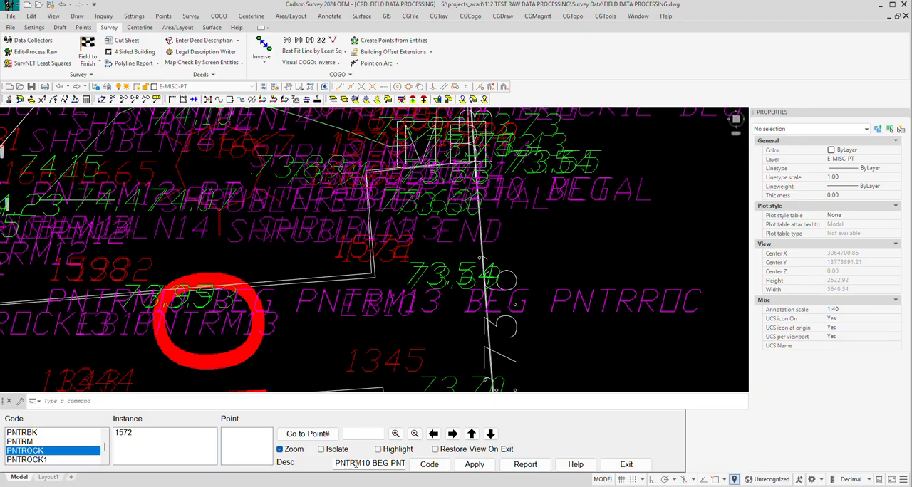
Step: Select code PNTROCK1 in the inspector and view its instance and point 2527 in the drawing
click(50, 460)
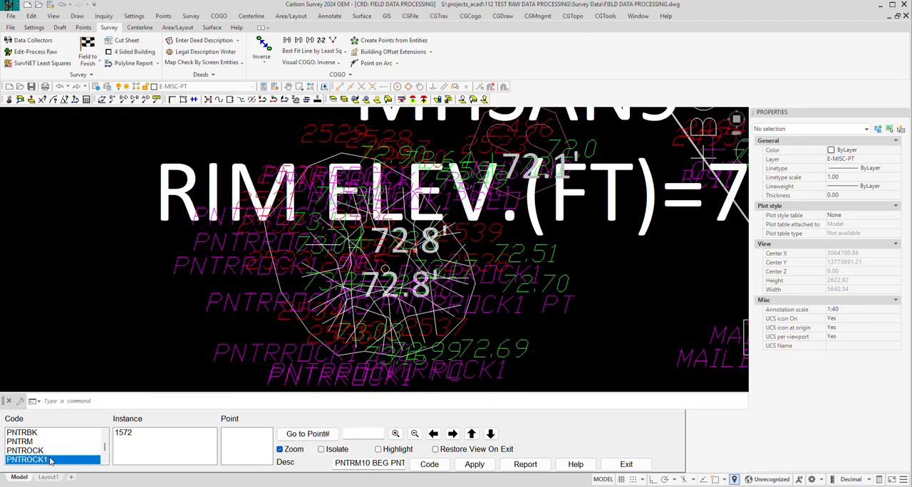
click(148, 436)
click(232, 433)
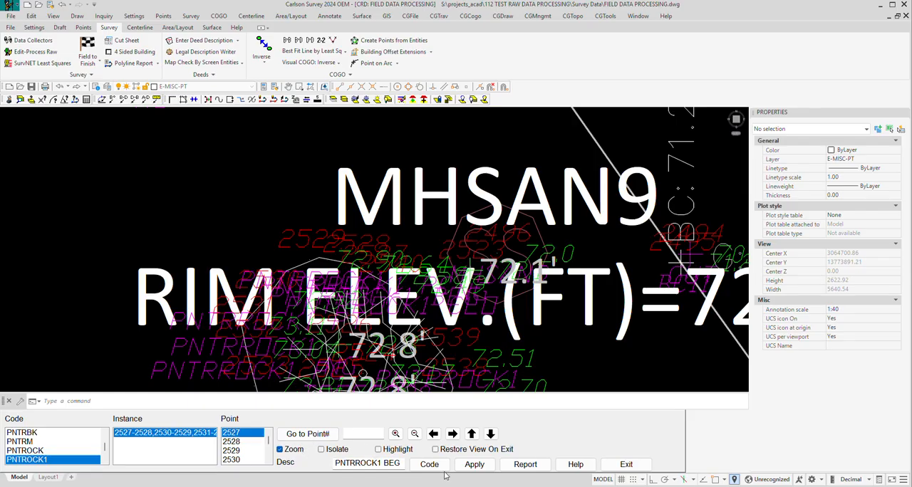
scroll(492, 356, down, 6)
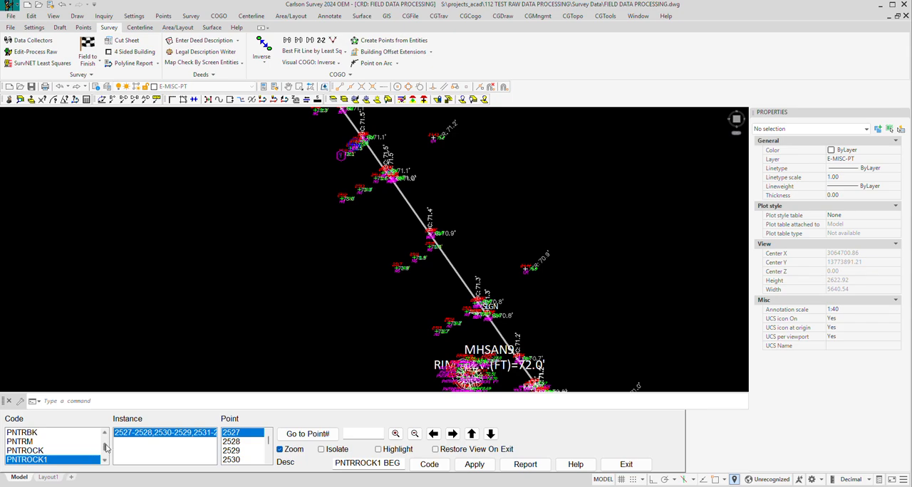
Step: Find code RCP24 in the inspector's code list and view its instance 1293-1294 in the drawing
scroll(105, 448, up, 1)
drag(105, 447, 107, 456)
scroll(72, 453, up, 10)
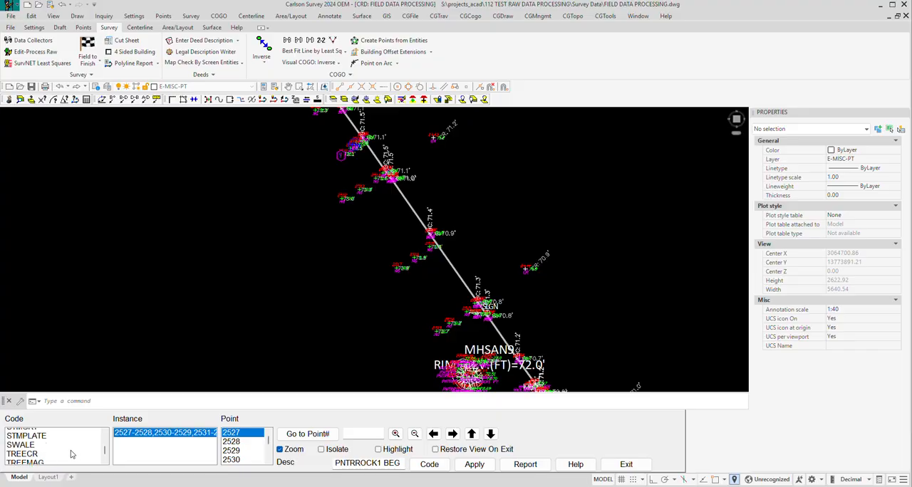
click(69, 451)
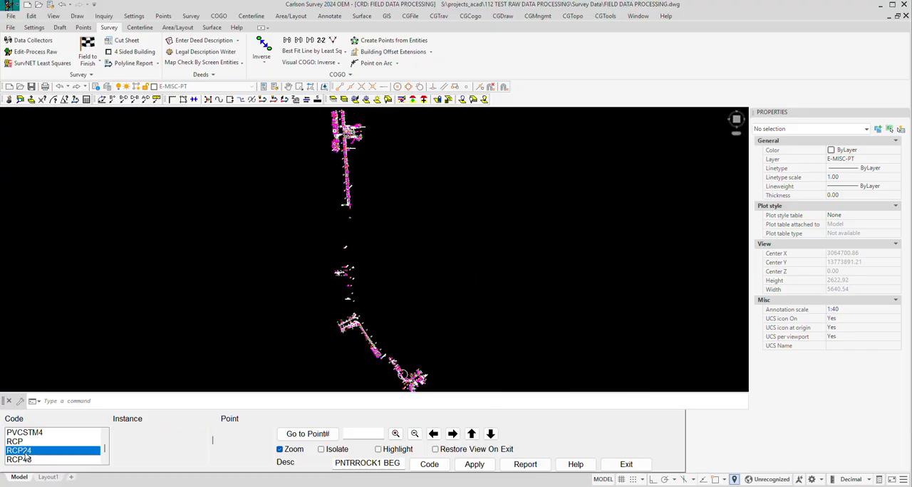
click(133, 442)
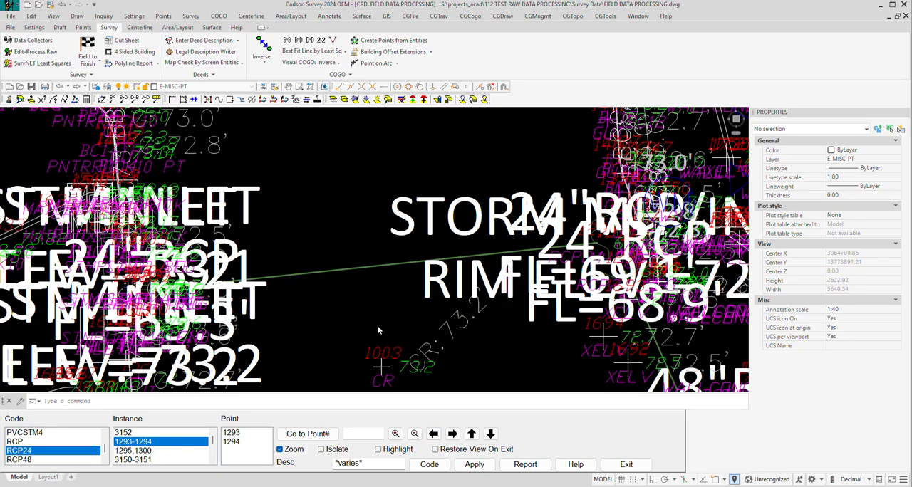
Step: Examine point 1293 of the RCP24 instance and its surroundings in the drawing, and exit the inspector
click(237, 436)
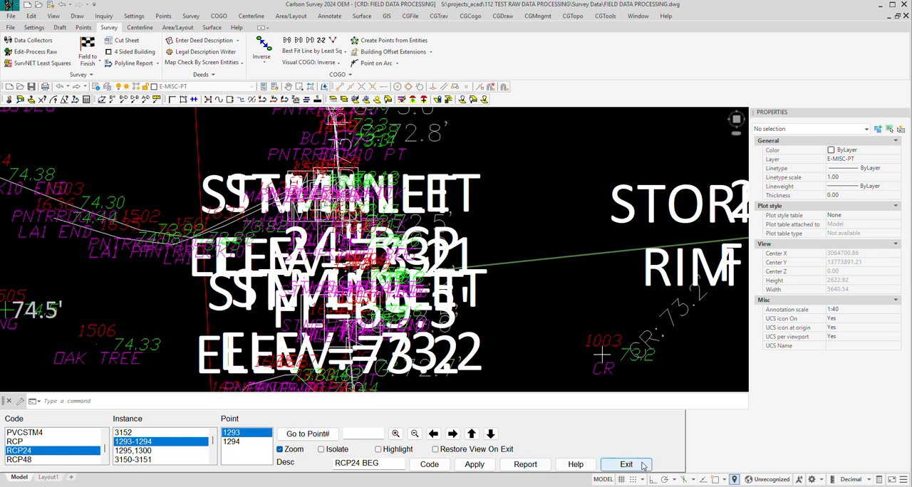
scroll(539, 322, down, 5)
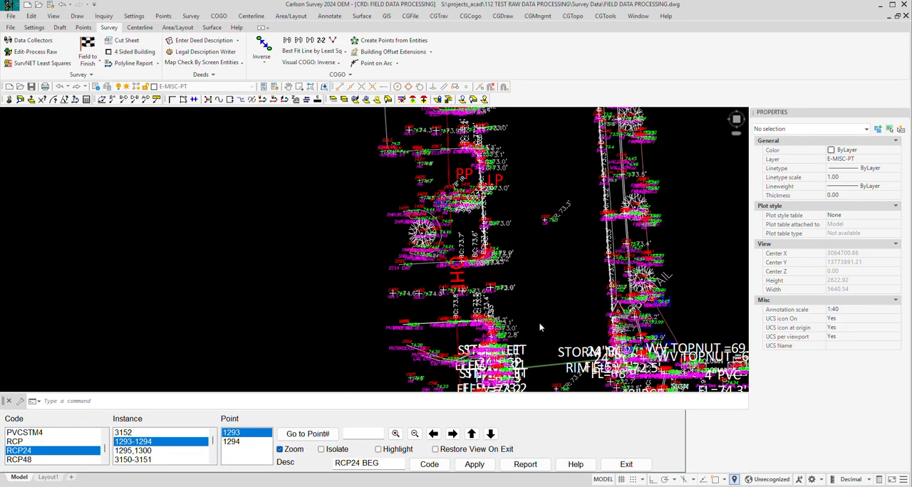
scroll(534, 289, down, 2)
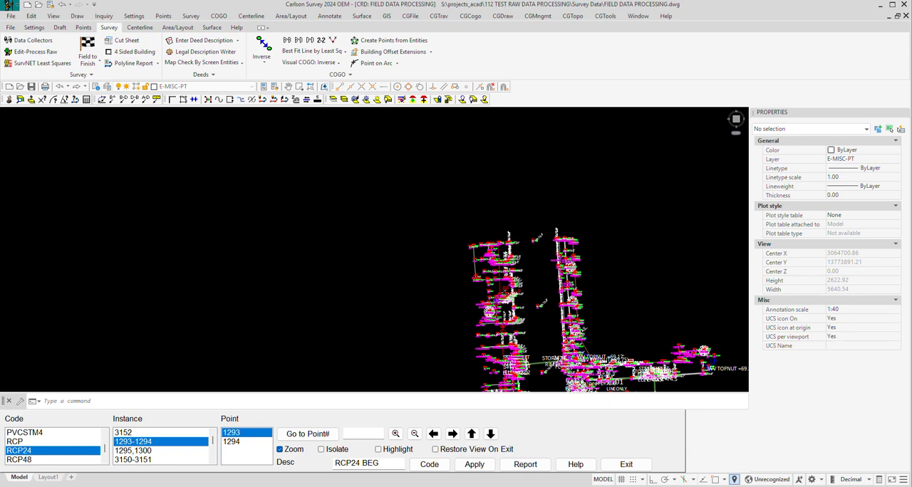
click(626, 465)
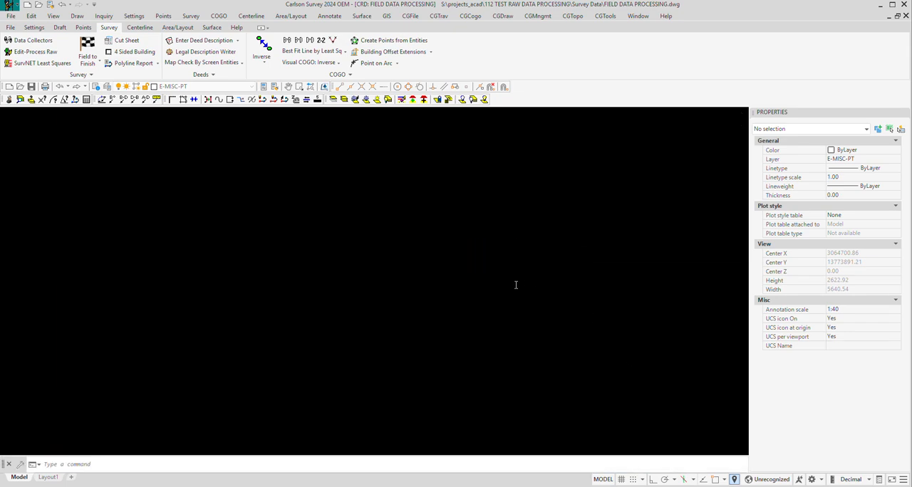